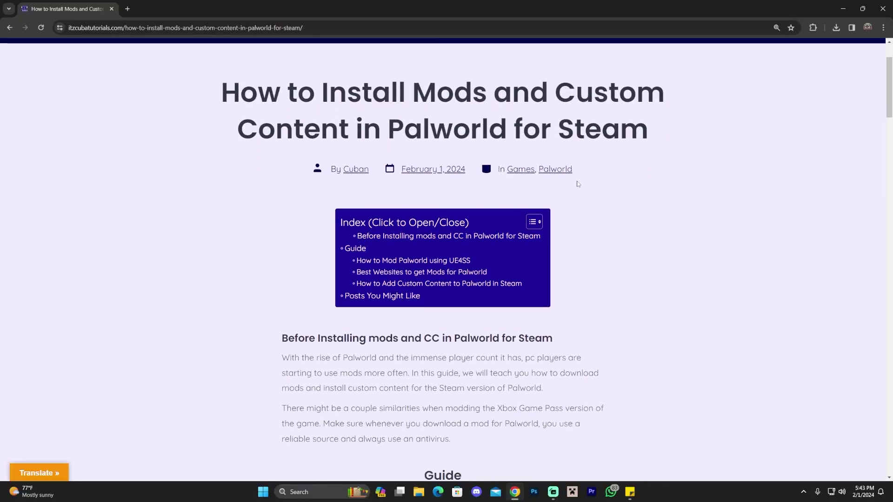
Step: Read through the 'How to Mod Palworld using UE4SS' tutorial article
left_click_drag(412, 179, 487, 179)
left_click_drag(556, 179, 669, 181)
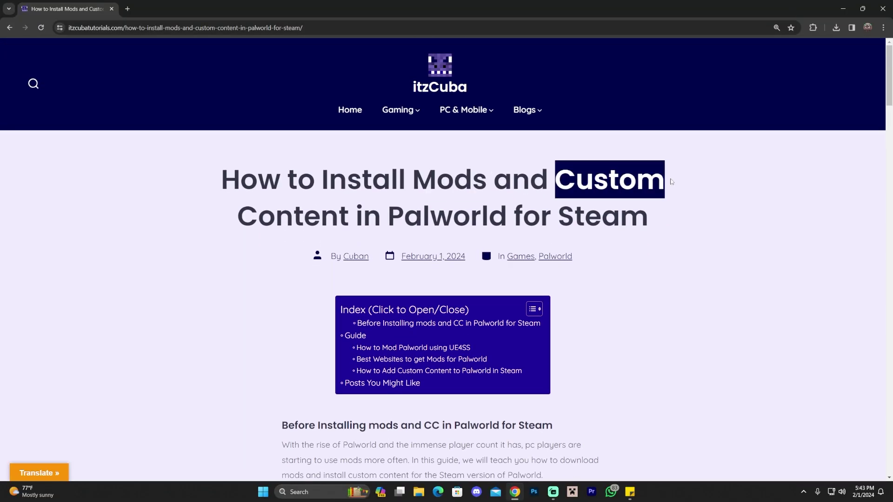
left_click(605, 187)
scroll(605, 187, "down", 3)
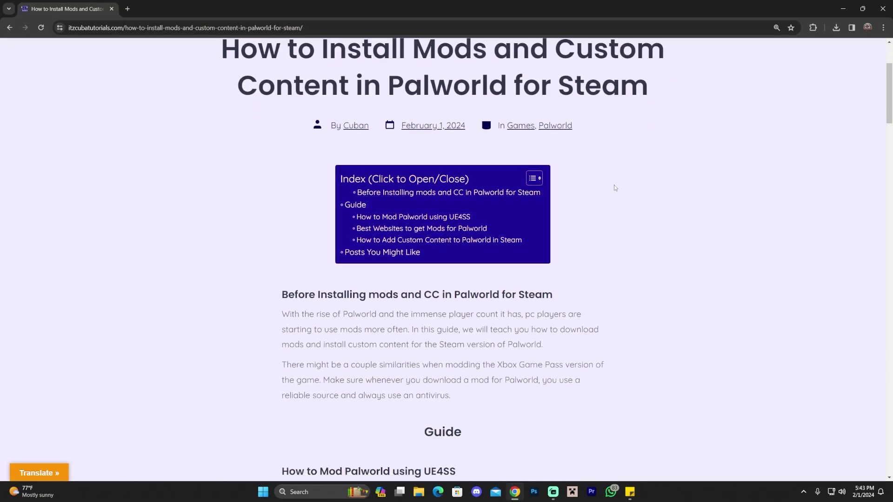
scroll(628, 213, "down", 11)
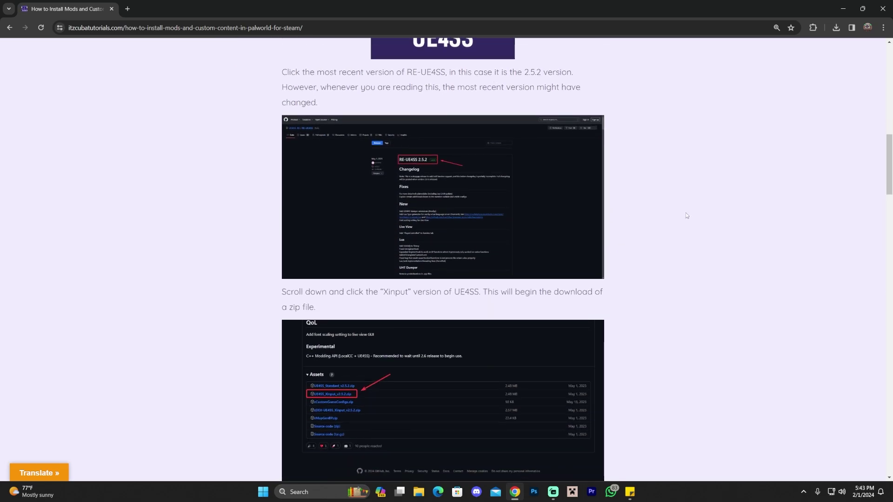
scroll(648, 211, "up", 6)
scroll(647, 212, "up", 9)
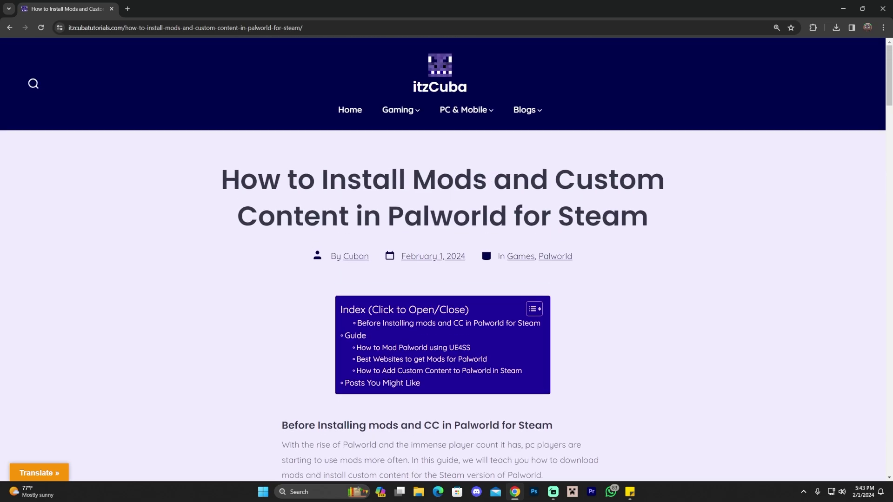
scroll(464, 180, "down", 2)
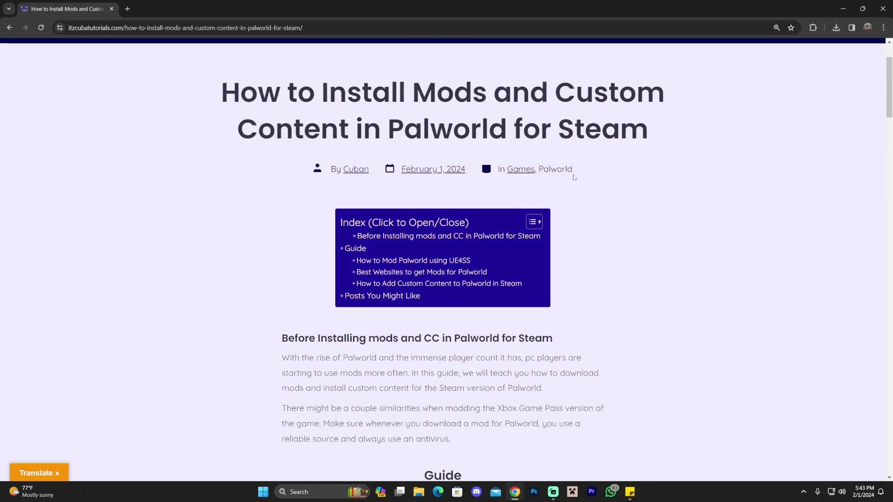
scroll(464, 180, "up", 2)
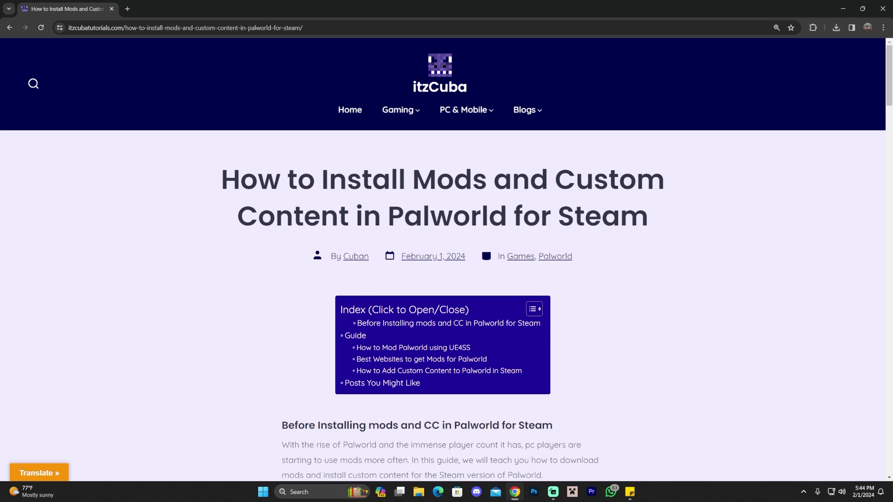
left_click_drag(570, 181, 620, 180)
left_click(620, 181)
left_click_drag(326, 179, 453, 181)
left_click(454, 182)
scroll(641, 188, "down", 20)
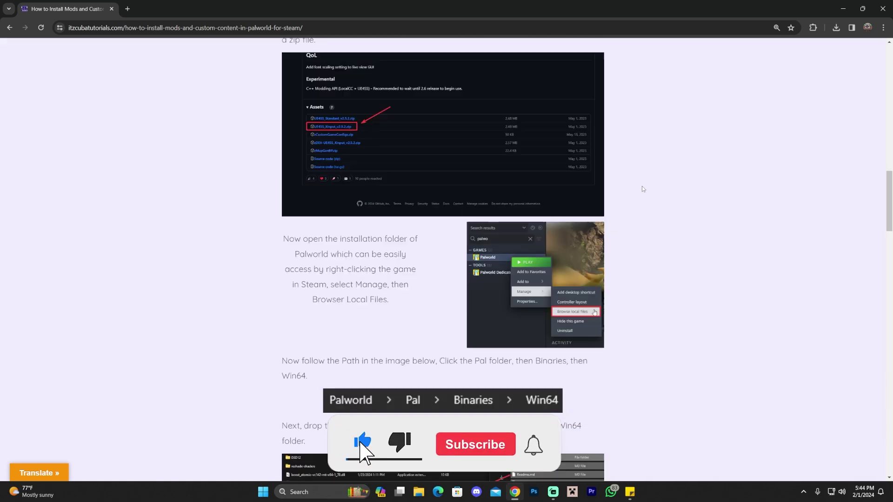
scroll(698, 191, "down", 6)
scroll(744, 195, "up", 20)
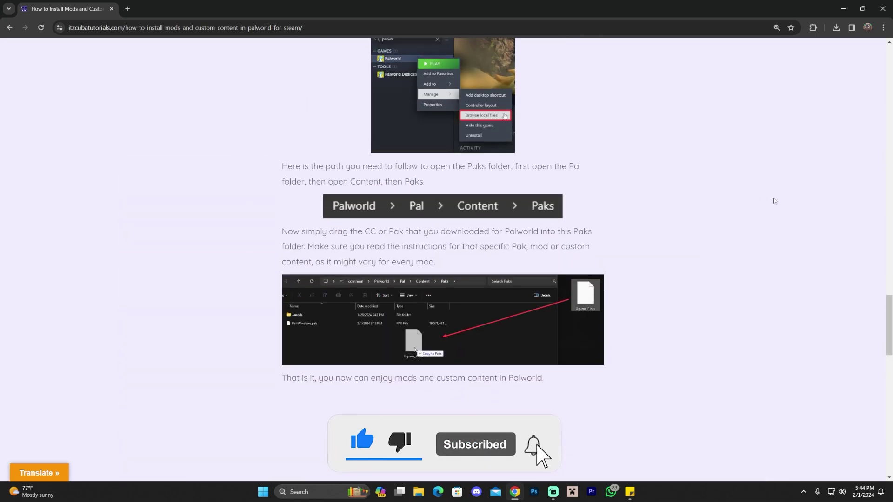
scroll(735, 193, "up", 15)
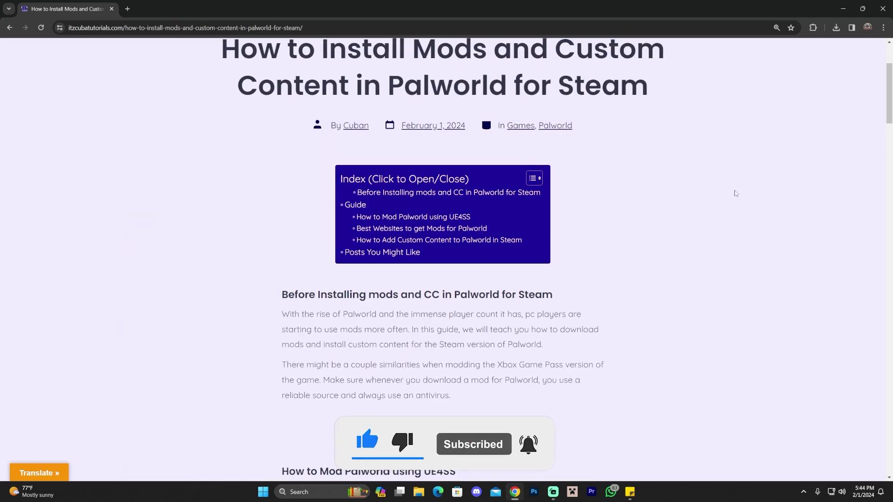
scroll(723, 191, "down", 2)
scroll(707, 190, "down", 3)
scroll(679, 186, "up", 8)
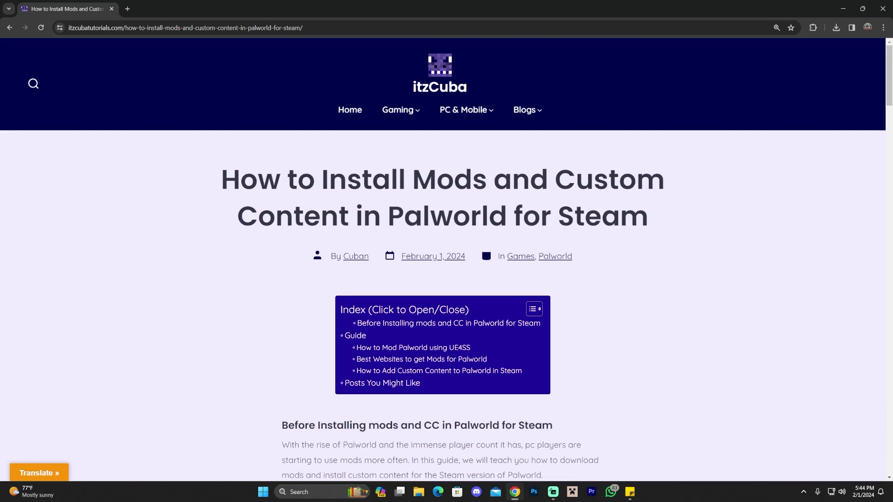
left_click_drag(472, 180, 329, 179)
left_click(329, 180)
scroll(652, 182, "down", 10)
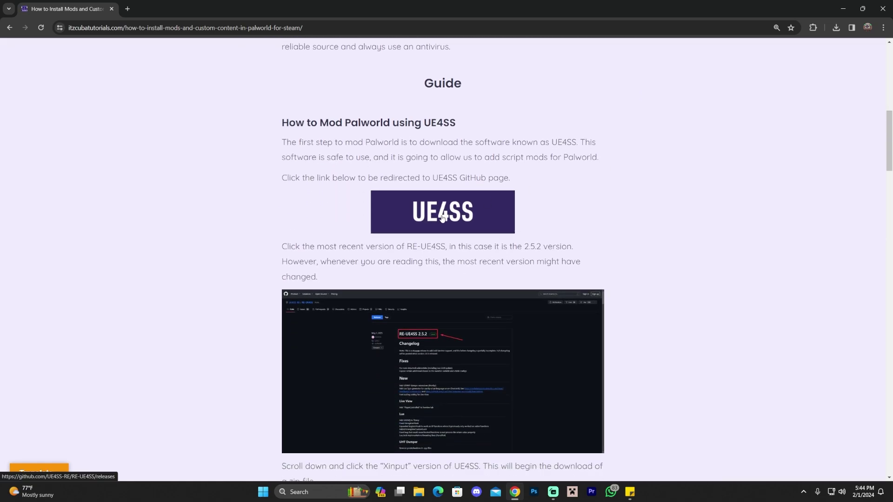
scroll(525, 209, "up", 2)
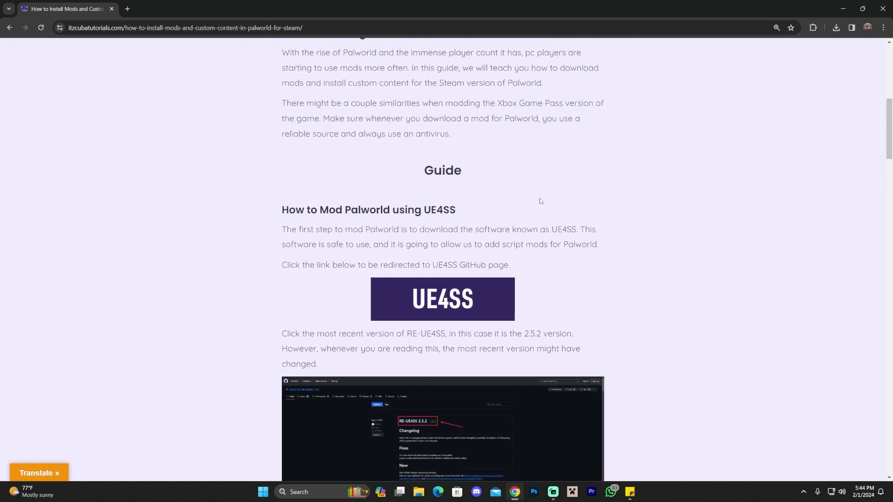
scroll(539, 203, "down", 2)
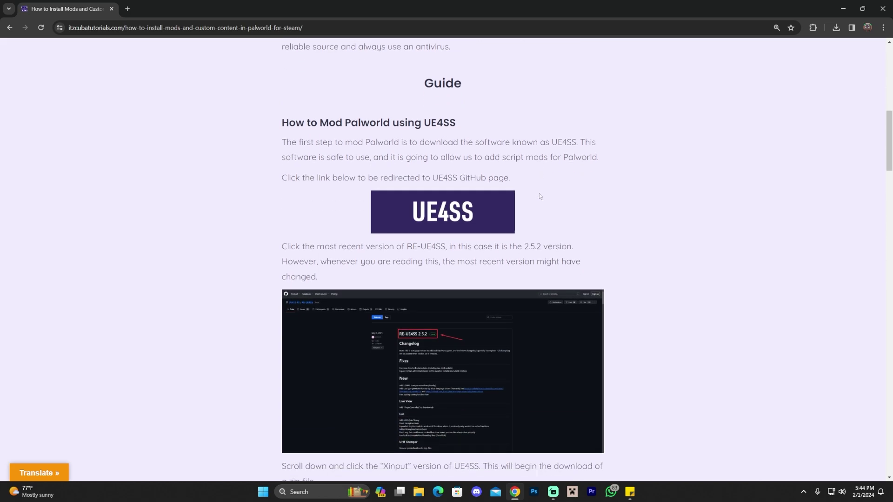
scroll(540, 197, "up", 2)
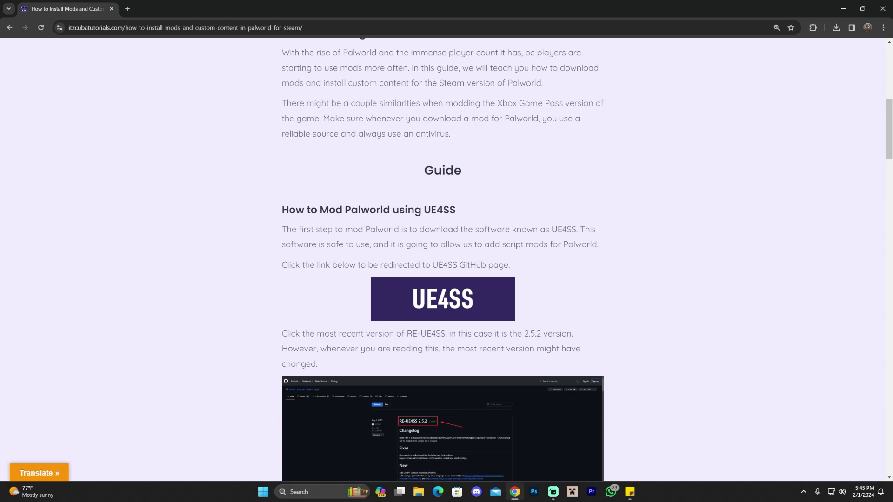
scroll(500, 237, "down", 2)
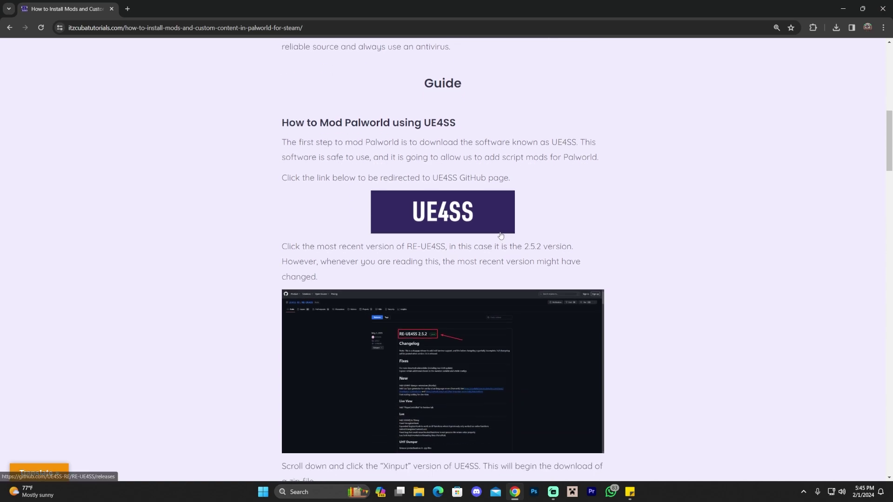
scroll(501, 233, "down", 1)
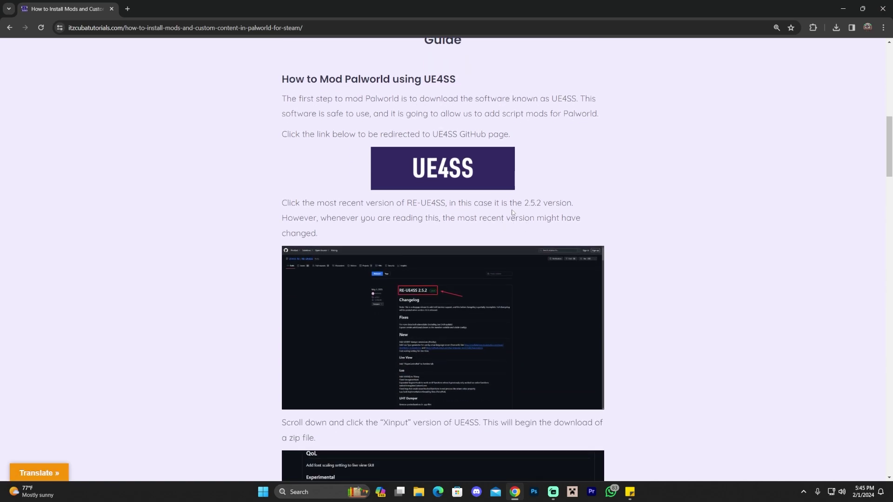
scroll(529, 175, "up", 13)
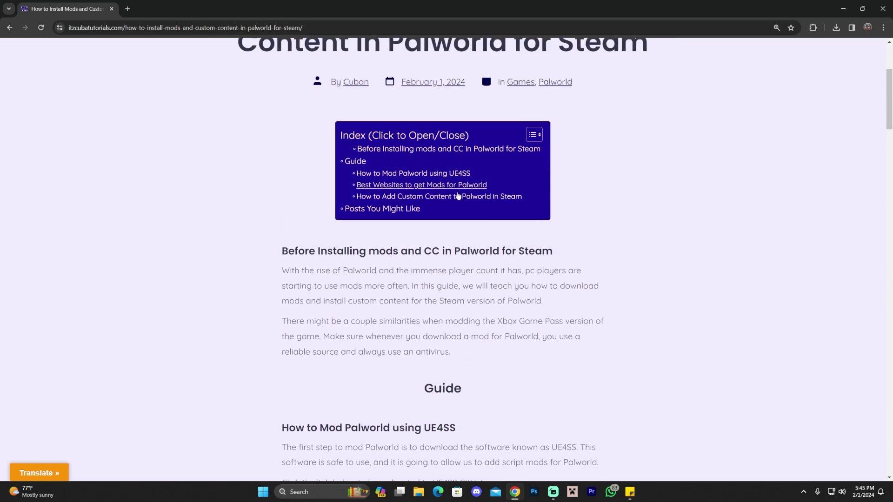
scroll(455, 188, "down", 10)
left_click_drag(273, 166, 498, 175)
left_click(430, 169)
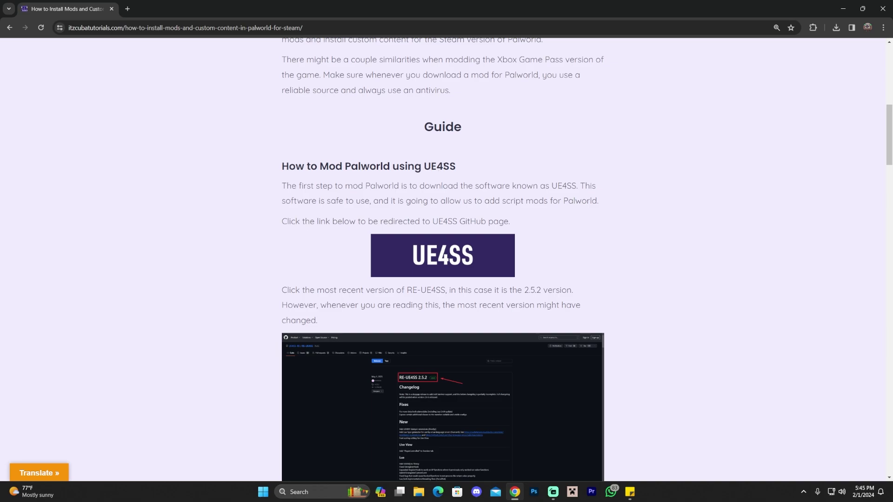
Step: Download UE4SS_Xinput_v2.5.2.zip from the RE-UE4SS 2.5.2 GitHub release
left_click(486, 256)
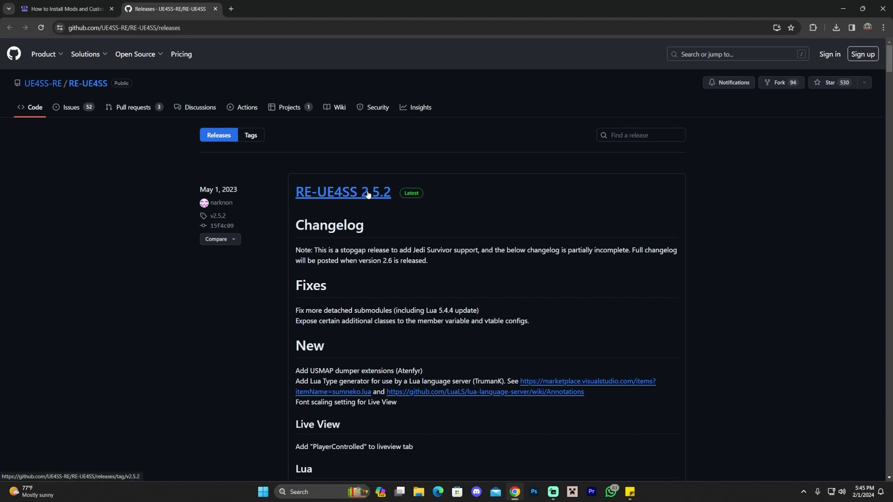
scroll(442, 189, "down", 1)
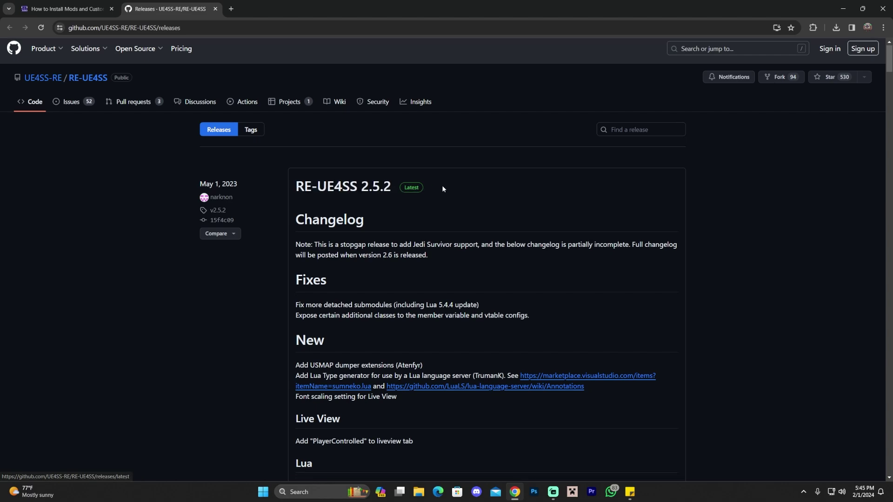
scroll(440, 186, "down", 1)
scroll(442, 164, "up", 1)
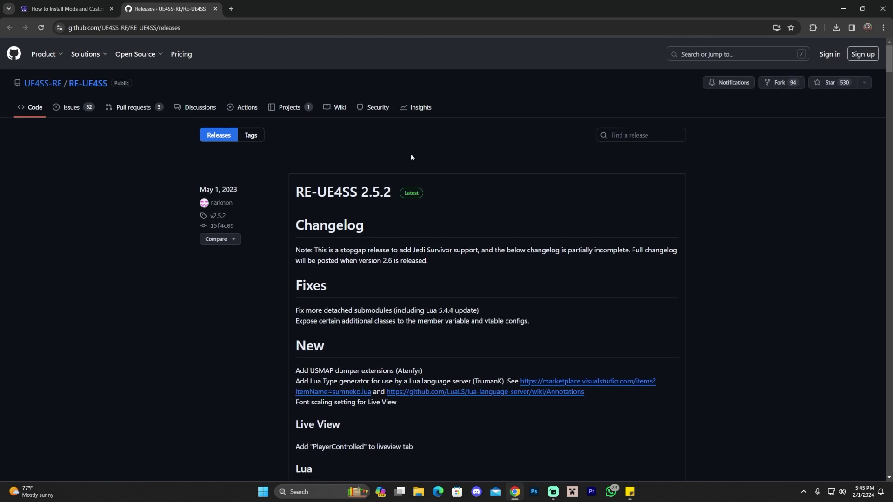
left_click(215, 139)
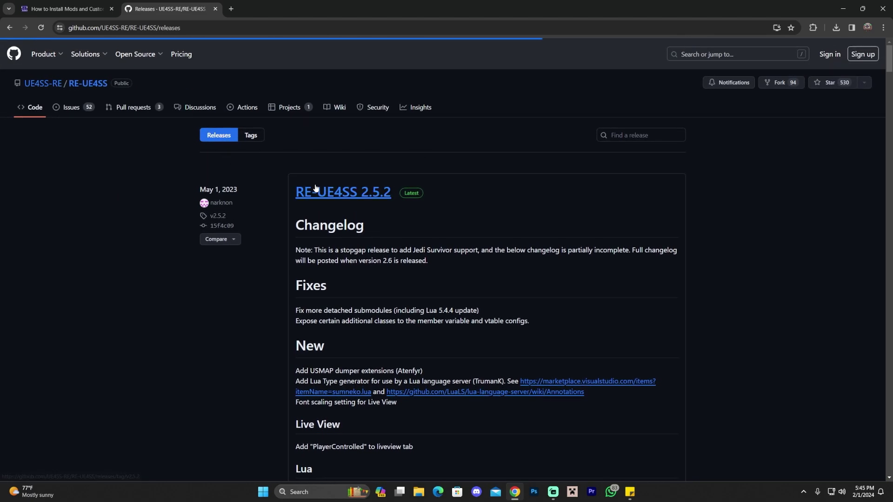
left_click(372, 193)
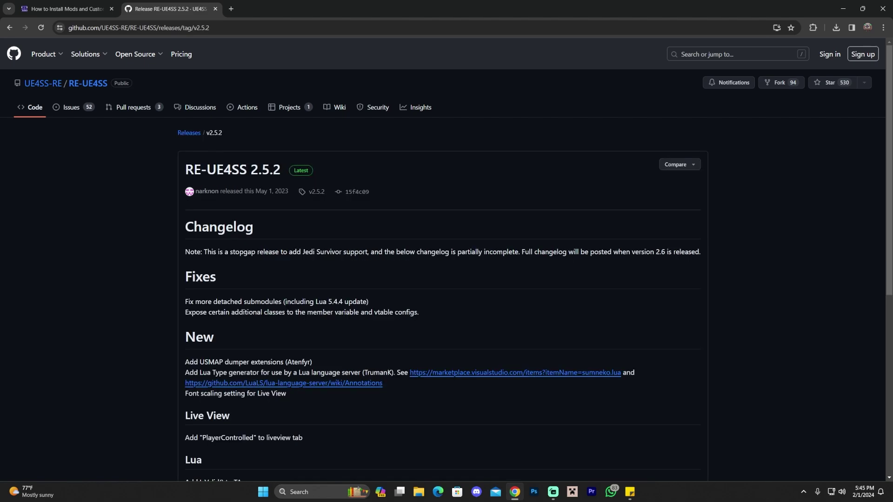
scroll(288, 200, "down", 10)
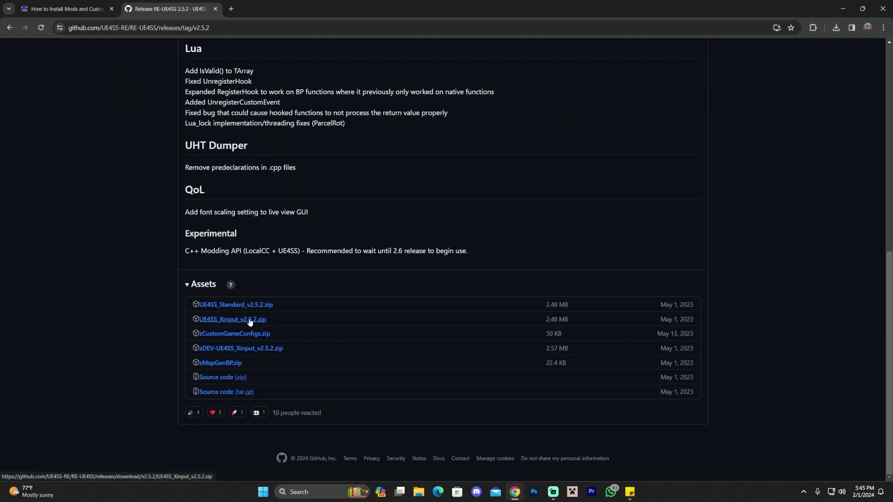
left_click(250, 321)
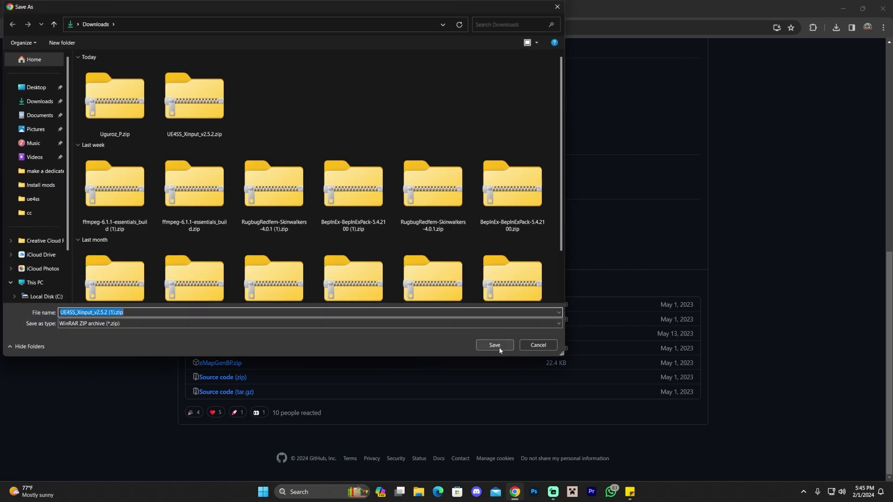
left_click(494, 345)
Step: Copy the downloaded UE4SS_Xinput_v2.5.2.zip from the downloads list onto the desktop
key("super+Down")
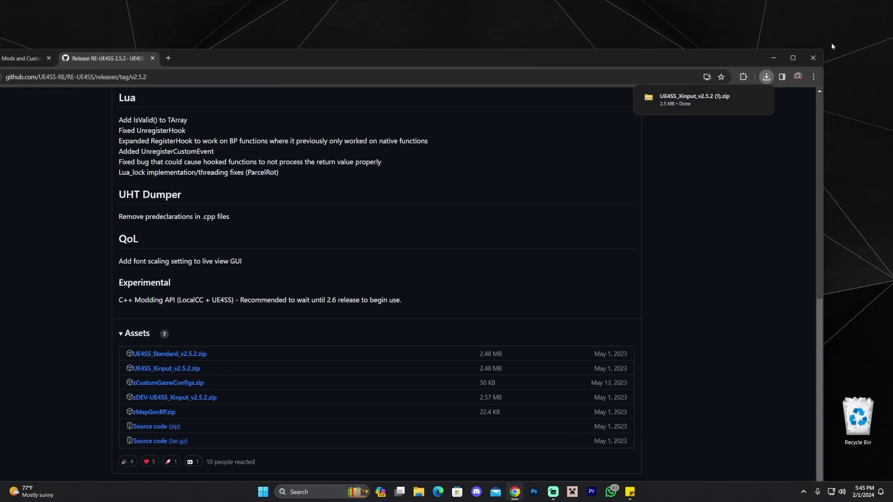
left_click_drag(353, 58, 426, 38)
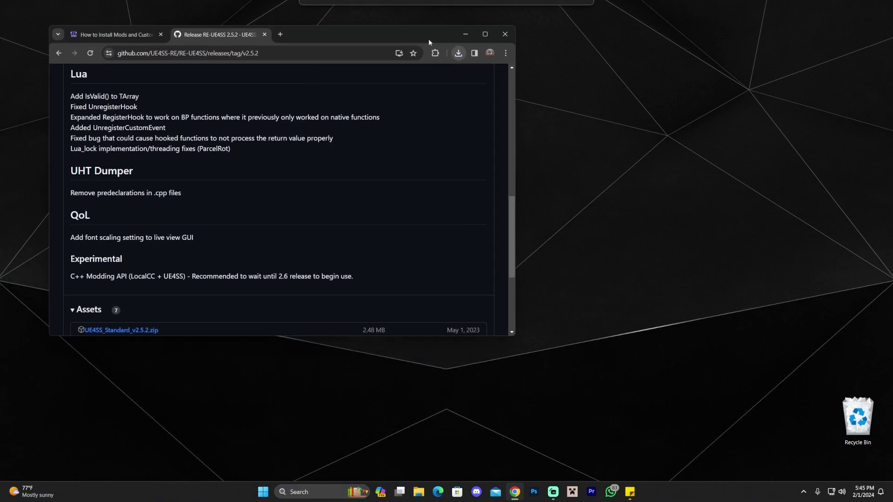
left_click(459, 53)
left_click_drag(388, 93, 635, 119)
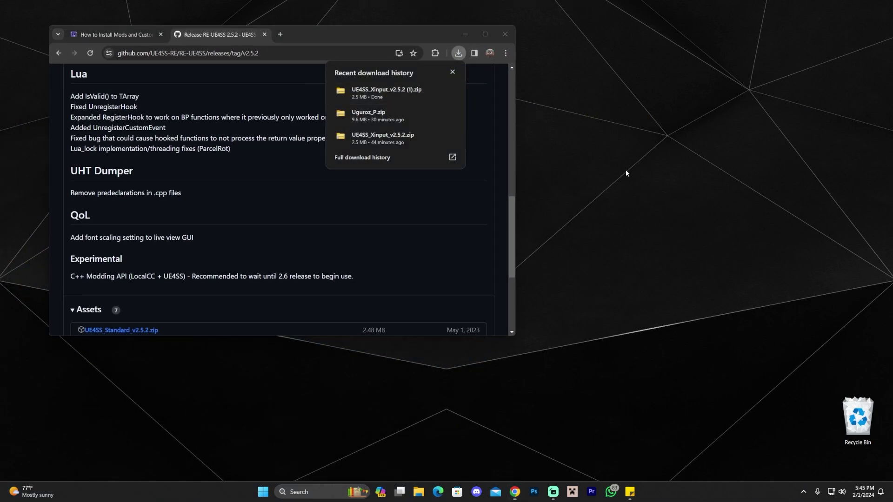
left_click(452, 72)
left_click_drag(428, 30, 430, 31)
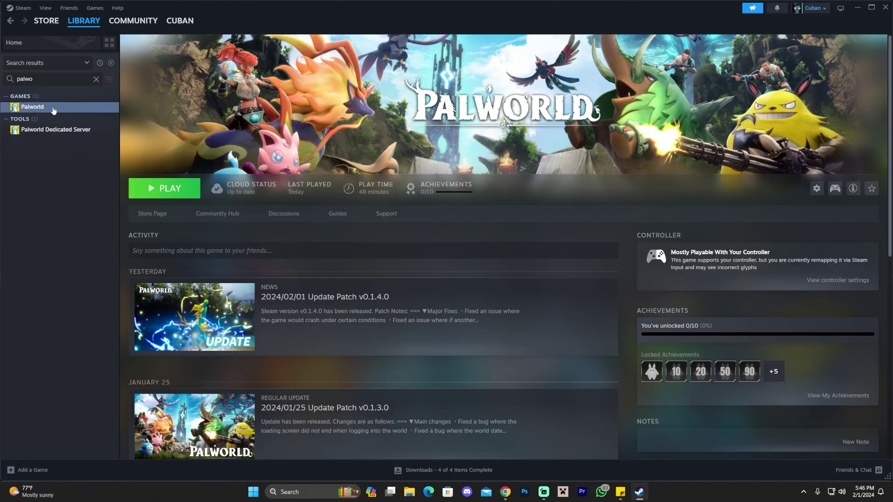
Step: Use Palworld's Manage > Browse local files to open E:\SteamLibrary\steamapps\common\Palworld
right_click(46, 108)
mouse_move(76, 160)
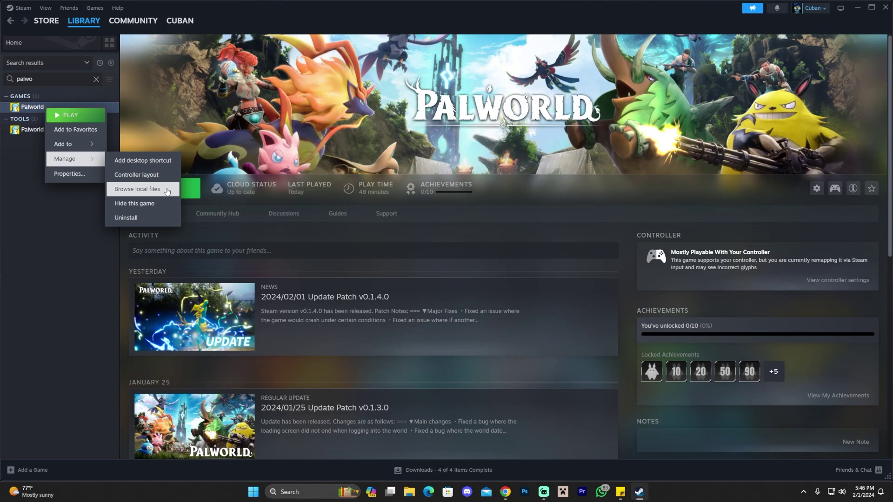
left_click(439, 316)
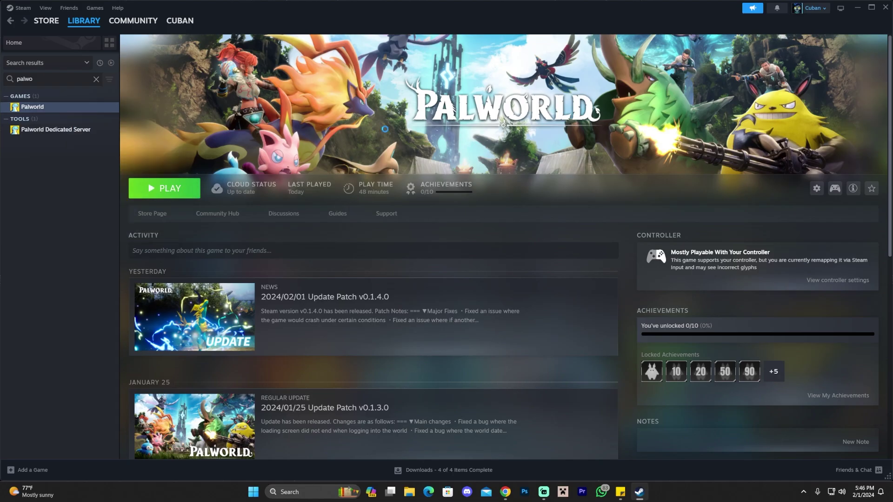
left_click(858, 7)
Step: Move and narrow the Palworld install folder window to the left side
left_click_drag(663, 71, 558, 30)
left_click_drag(625, 111, 440, 111)
left_click_drag(319, 34, 307, 44)
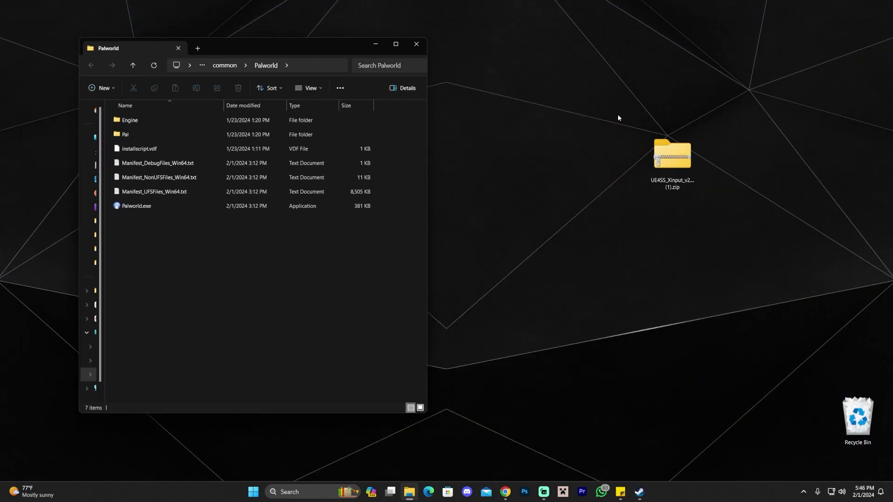
left_click_drag(282, 287, 232, 117)
left_click(303, 279)
Step: Open the UE4SS zip from the desktop and place its window beside the Palworld folder
left_click(679, 158)
double_click(679, 158)
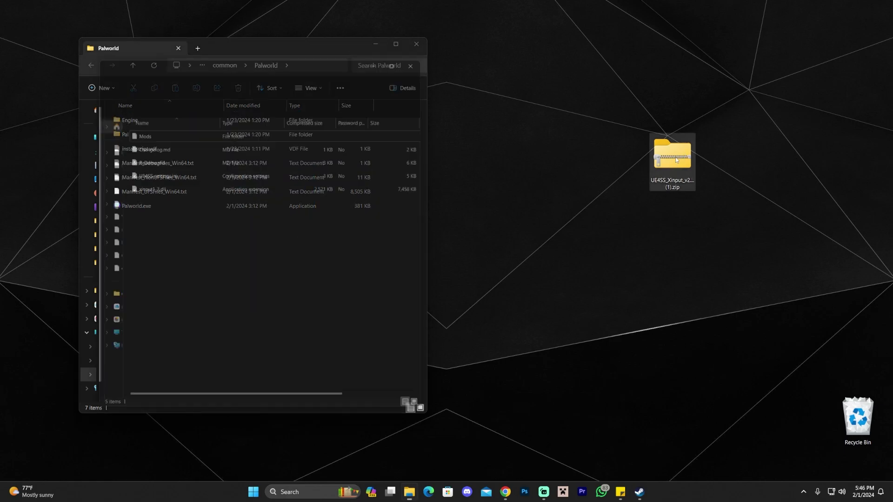
left_click_drag(281, 47, 356, 56)
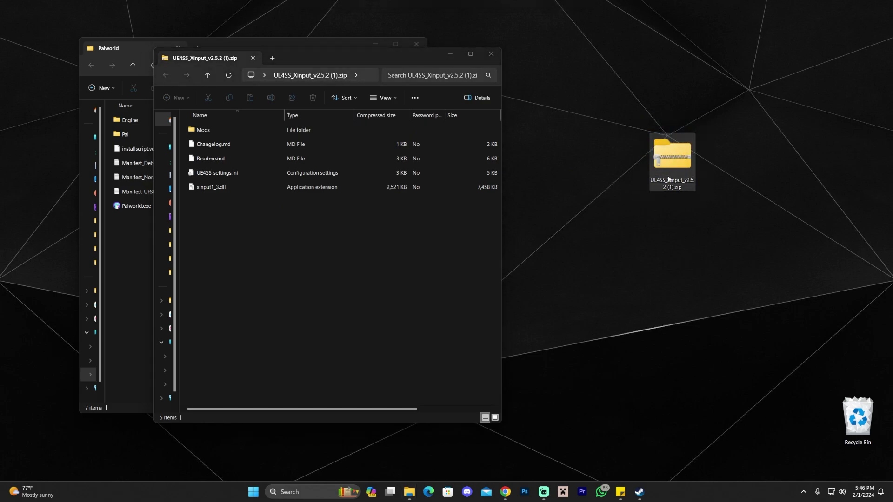
left_click_drag(429, 56, 680, 46)
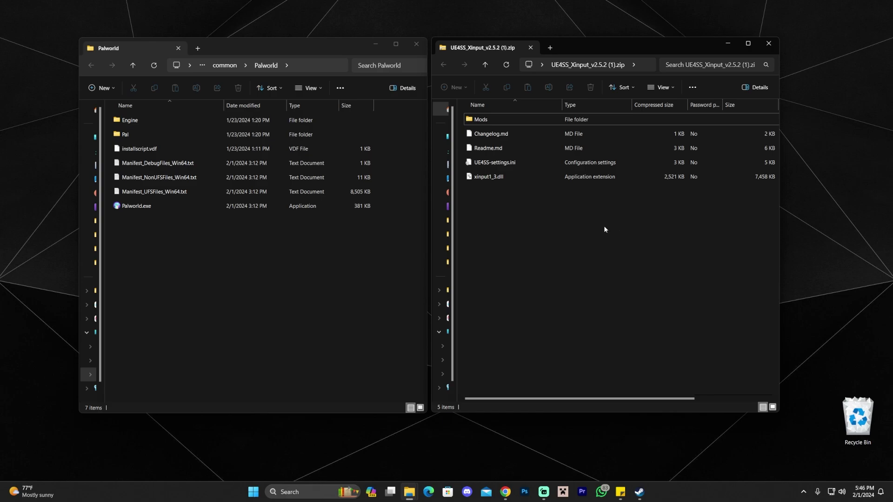
mouse_move(581, 47)
left_mouse_down()
mouse_move(577, 181)
mouse_move(615, 35)
mouse_move(590, 47)
left_mouse_up()
left_click(398, 166)
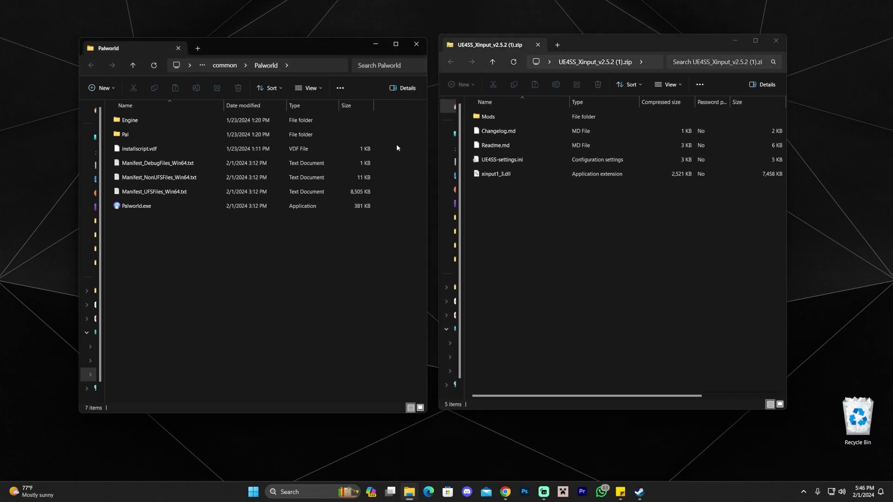
left_click(226, 135)
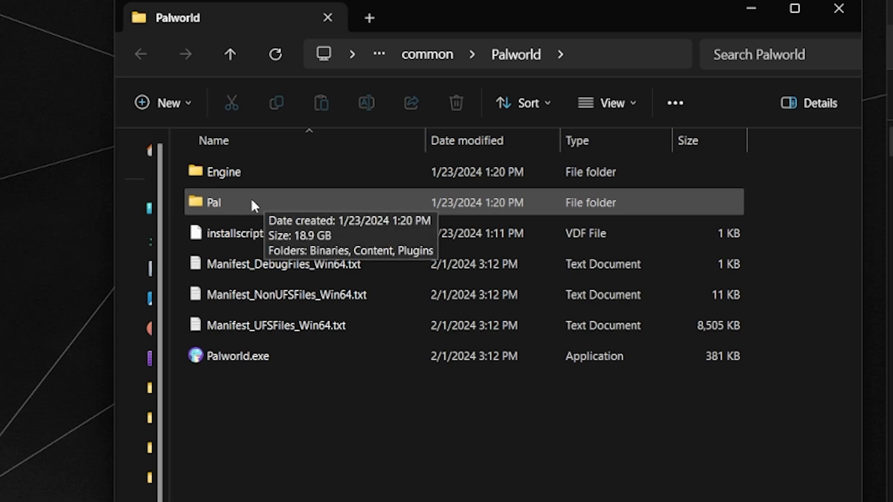
Step: Navigate the Palworld folder into Pal\Binaries\Win64
double_click(242, 203)
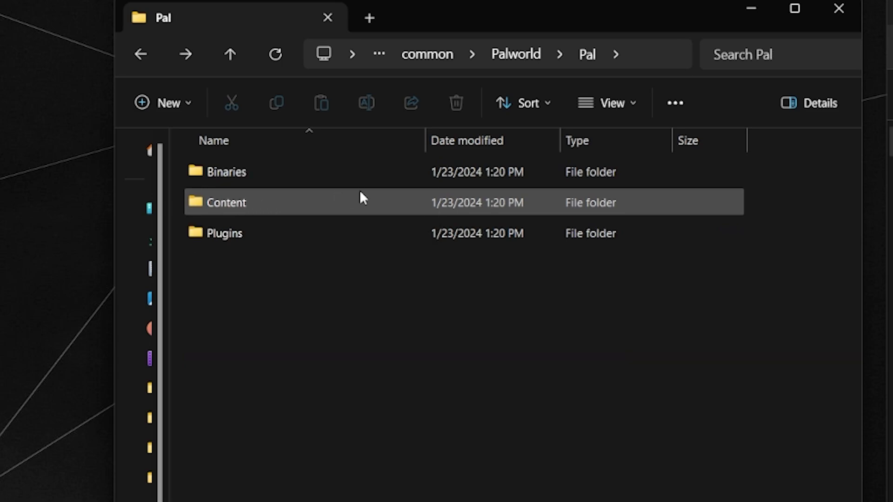
left_click(248, 171)
double_click(281, 172)
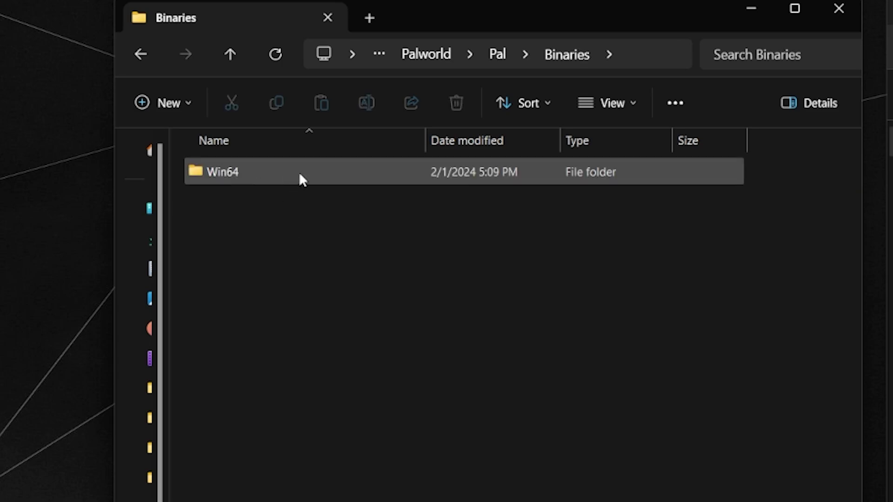
double_click(279, 171)
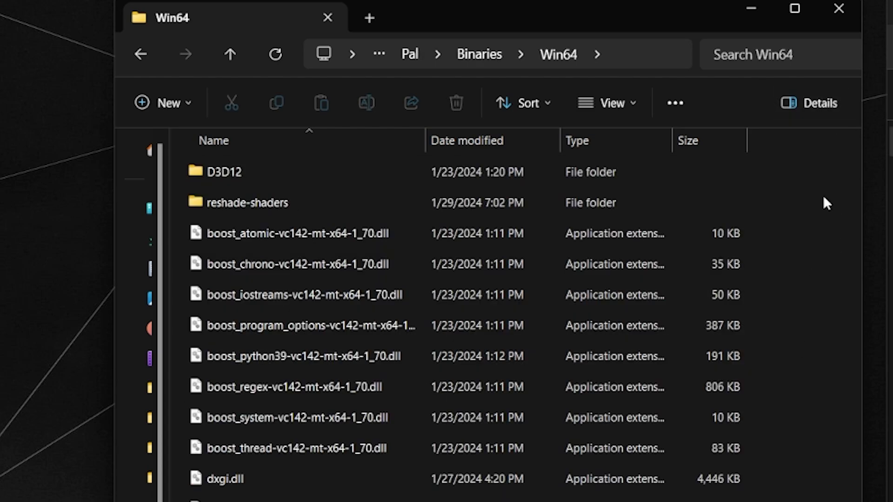
Step: Copy all five UE4SS items, including Mods and xinput1_3.dll, into Win64
left_click_drag(548, 231, 406, 173)
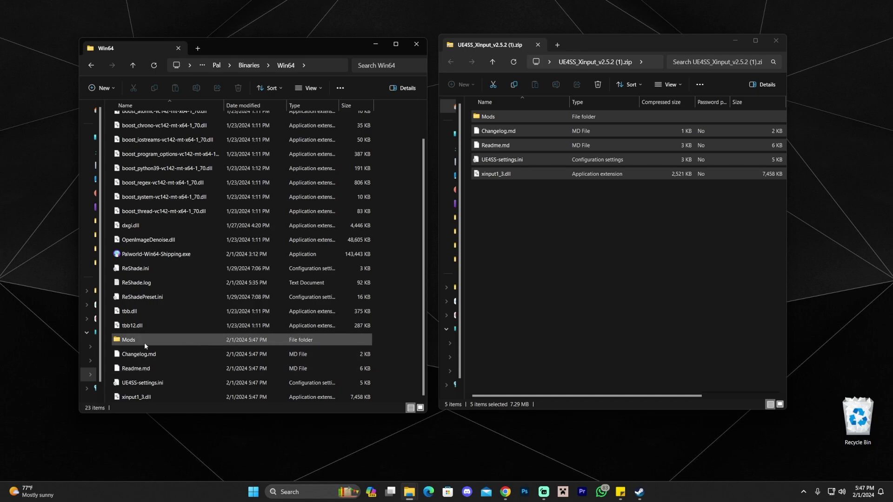
left_click(170, 344)
mouse_move(170, 344)
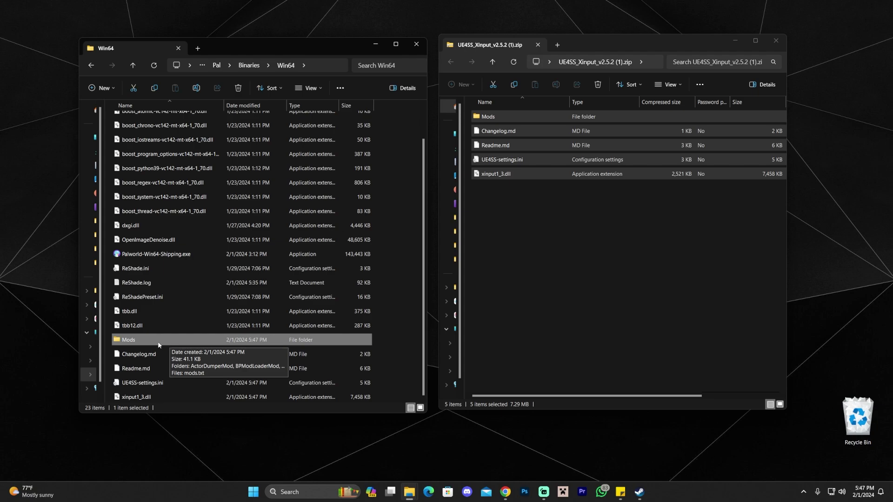
left_click(576, 265)
left_click(393, 267)
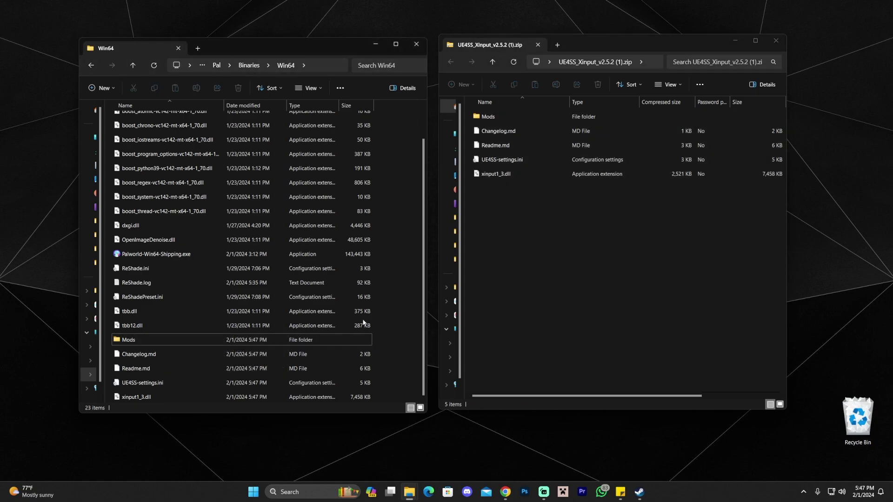
Step: Close the zip window and delete the UE4SS zip from the desktop
left_click(781, 43)
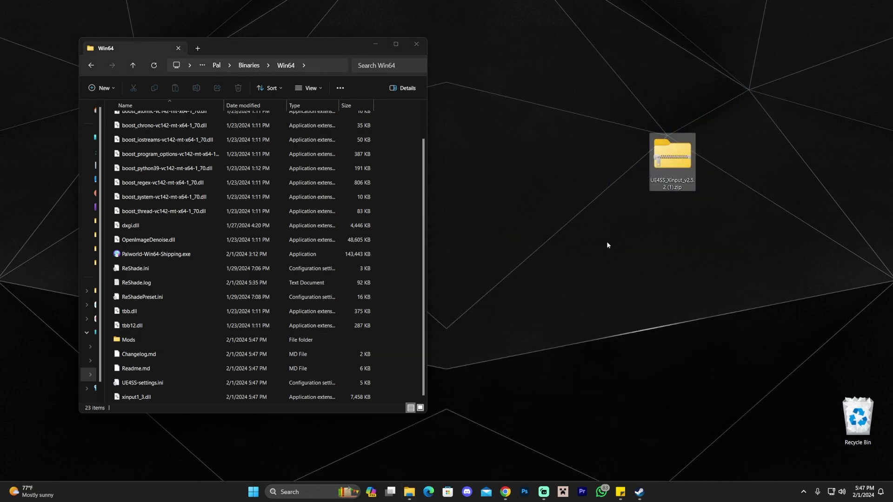
key("Delete")
left_click(382, 86)
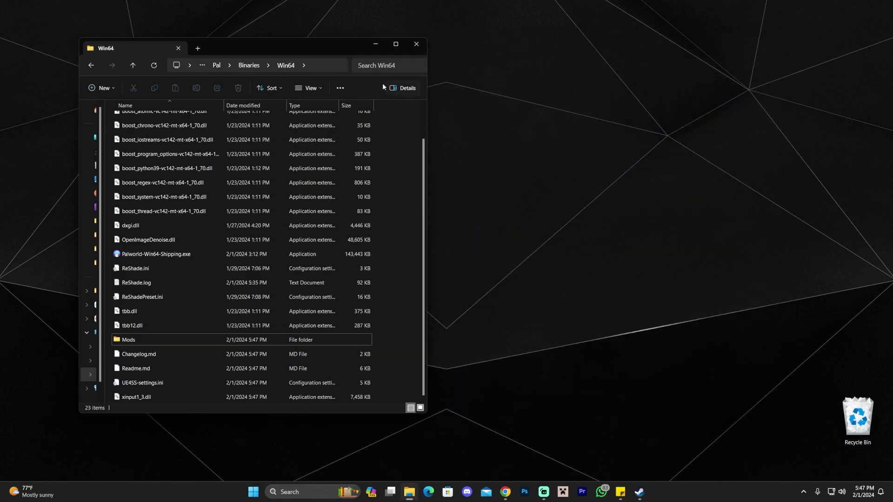
Step: Restore Chrome maximized and close the UE4SS GitHub release tab
left_click(371, 45)
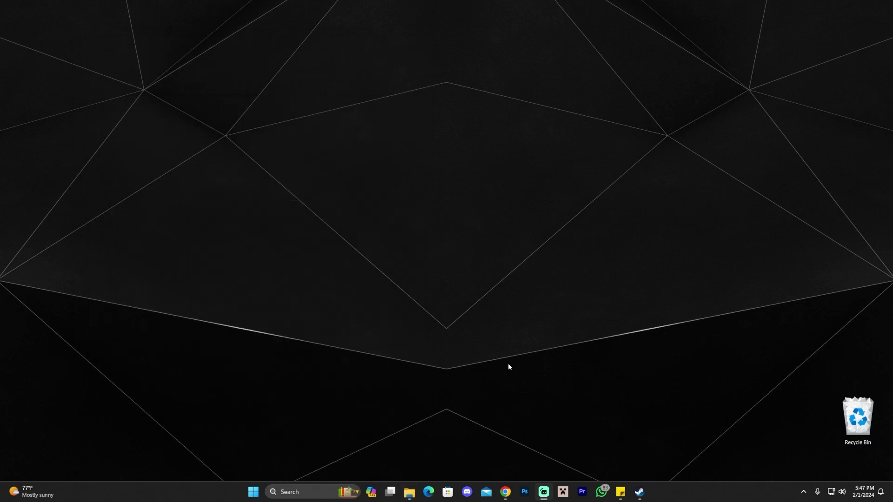
left_click(505, 492)
left_click(505, 41)
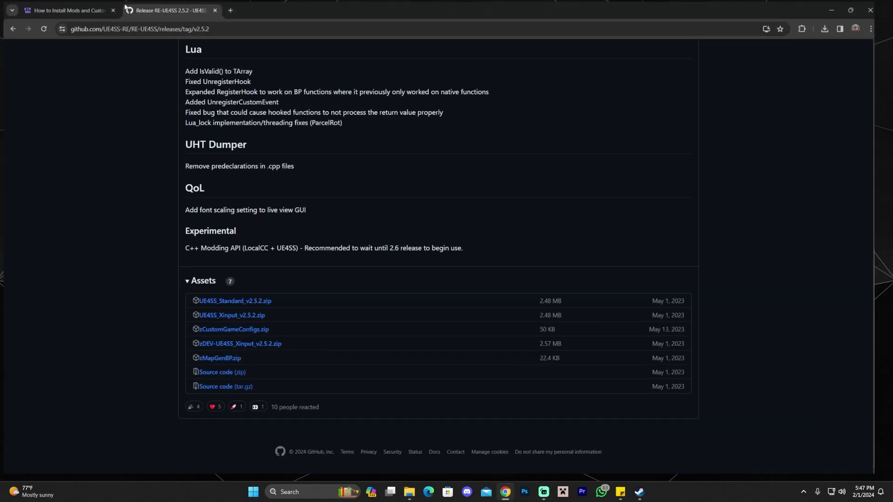
left_click(68, 9)
left_click(217, 8)
Step: Jump to the tutorial's Best Websites section and open the Nexus Mods Palworld list
scroll(390, 276, "up", 8)
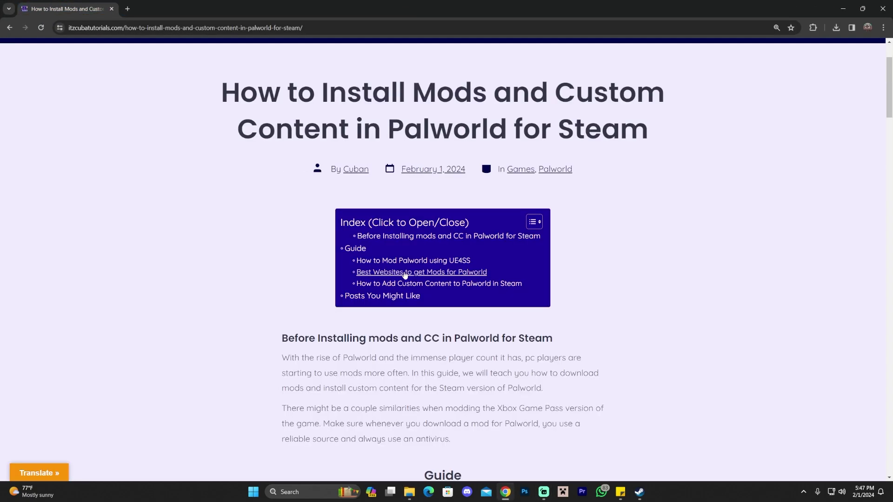
left_click(457, 274)
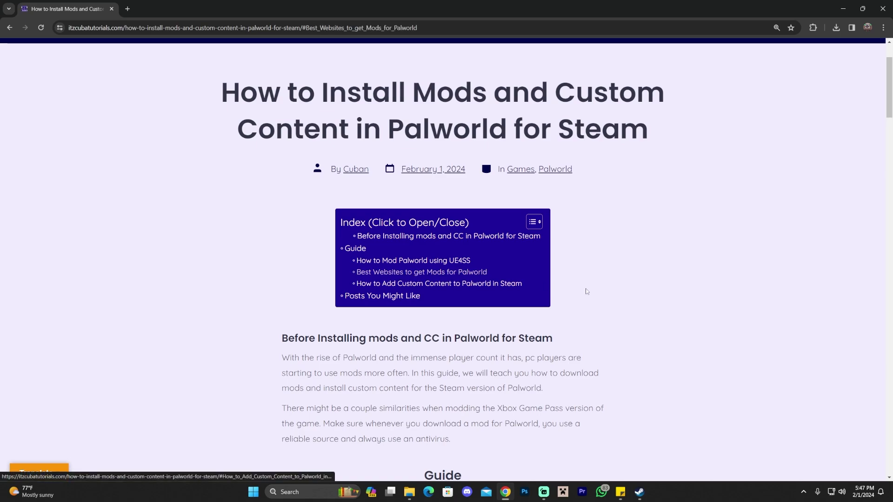
scroll(433, 270, "up", 3)
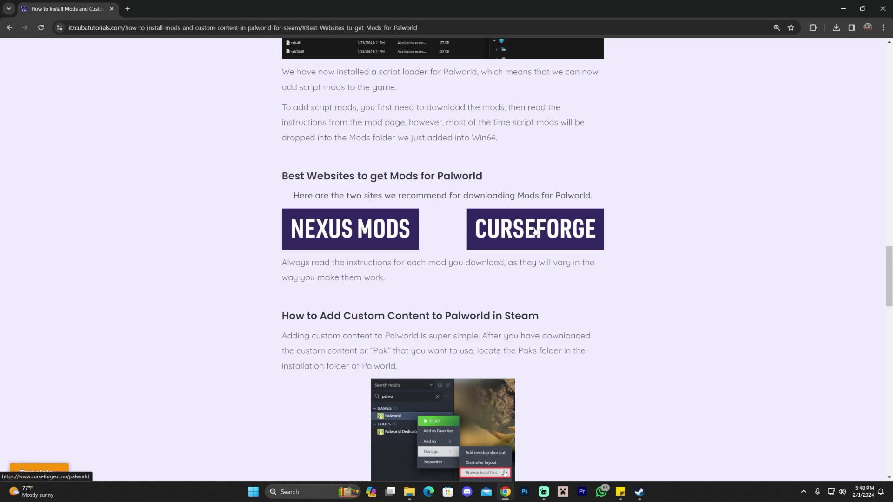
left_click(387, 229)
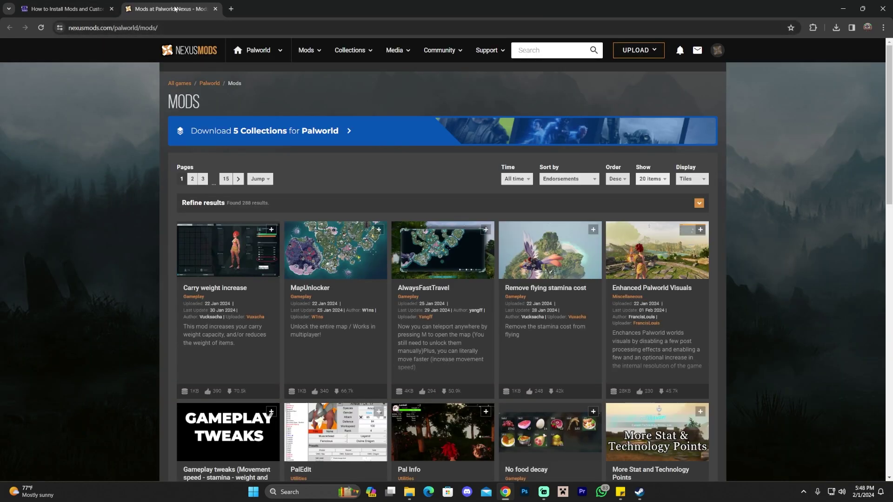
Step: Scroll the Nexus Mods Palworld list and open the MapUnlocker mod page
scroll(726, 177, "down", 7)
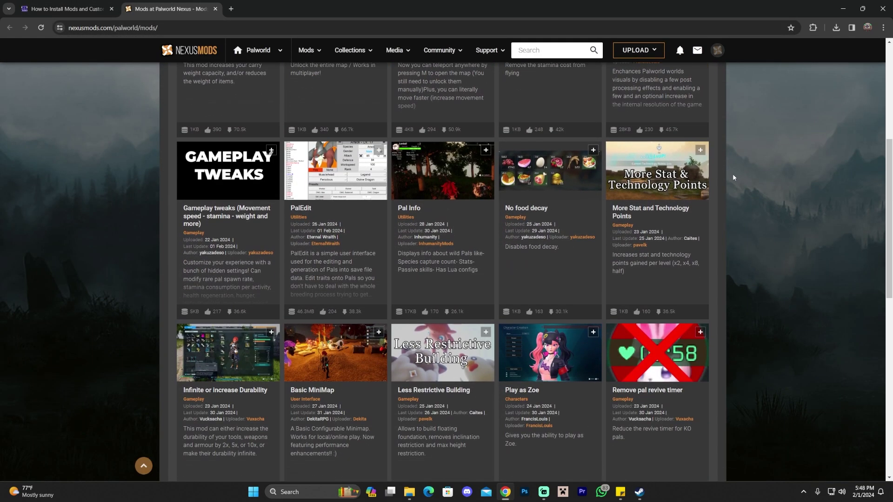
scroll(733, 179, "down", 7)
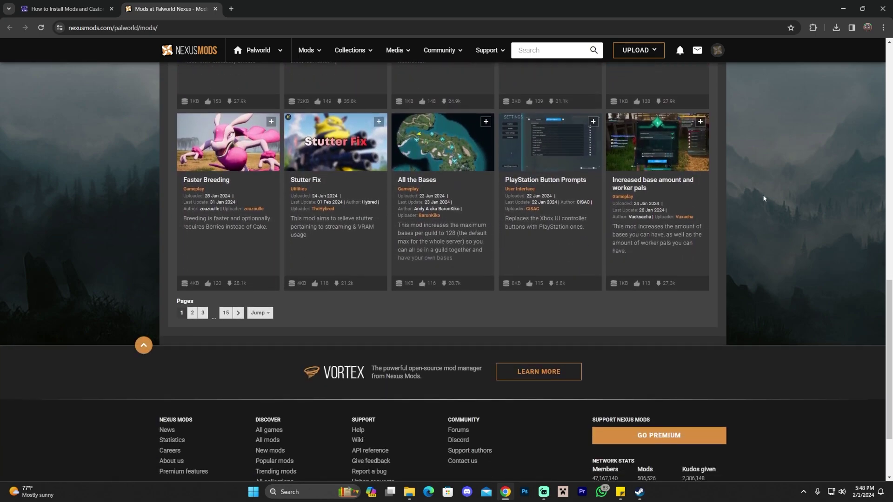
scroll(773, 238, "up", 14)
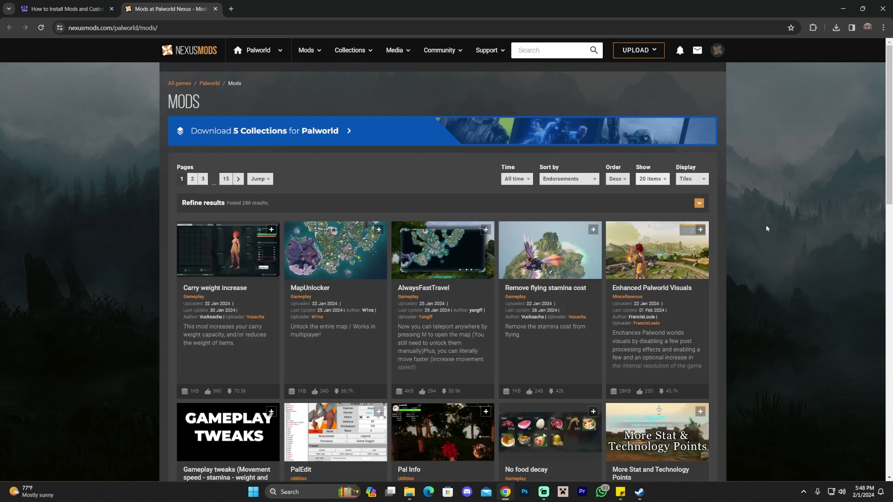
left_click(321, 289)
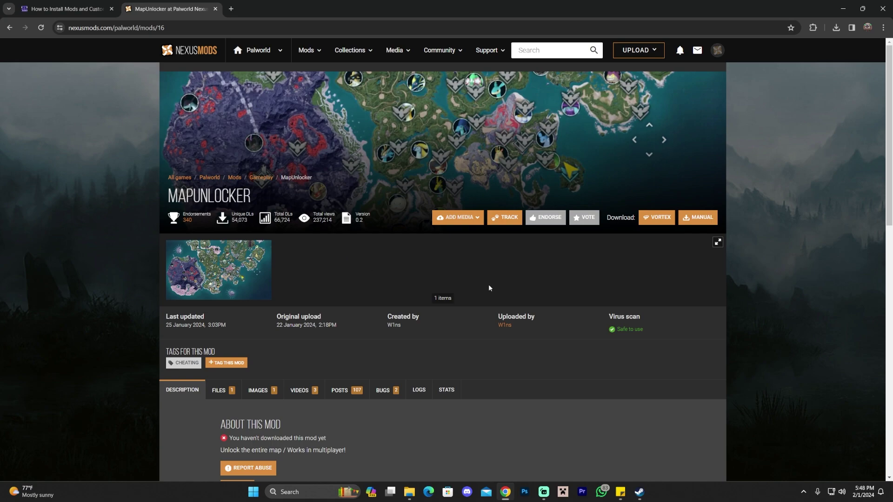
Step: Check the Mods folder in Palworld's Win64 window, then hide the window again
scroll(487, 283, "down", 10)
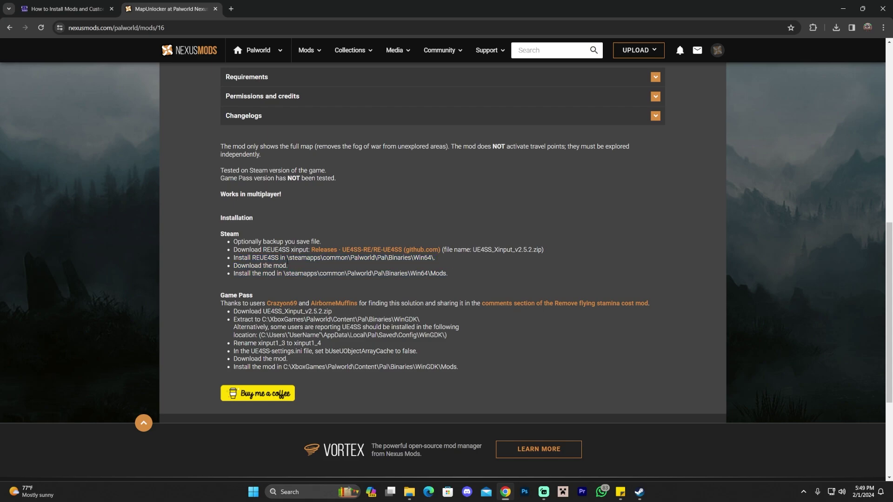
scroll(339, 168, "up", 5)
key("alt+Tab")
scroll(166, 289, "down", 1)
scroll(162, 171, "up", 1)
left_click(162, 168)
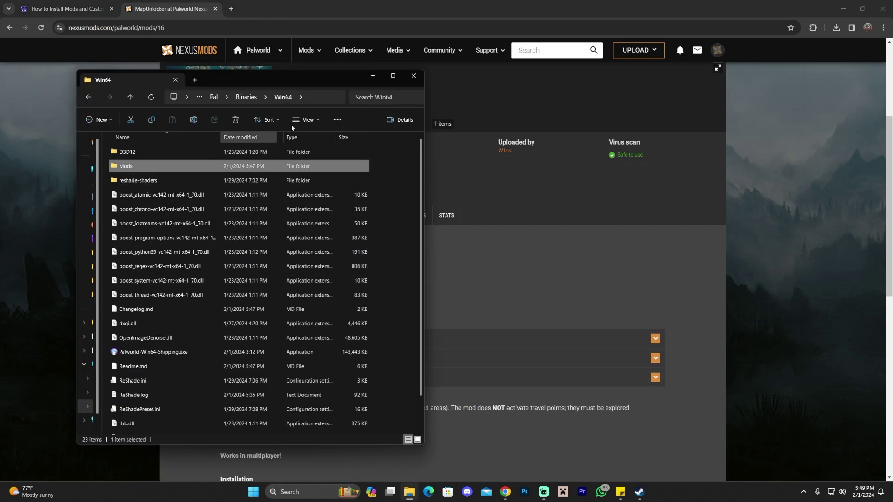
left_click(378, 76)
Step: Start MapUnlocker's manual download, showing the RE-UE4SS 'Additional files required' notice
scroll(378, 224, "up", 3)
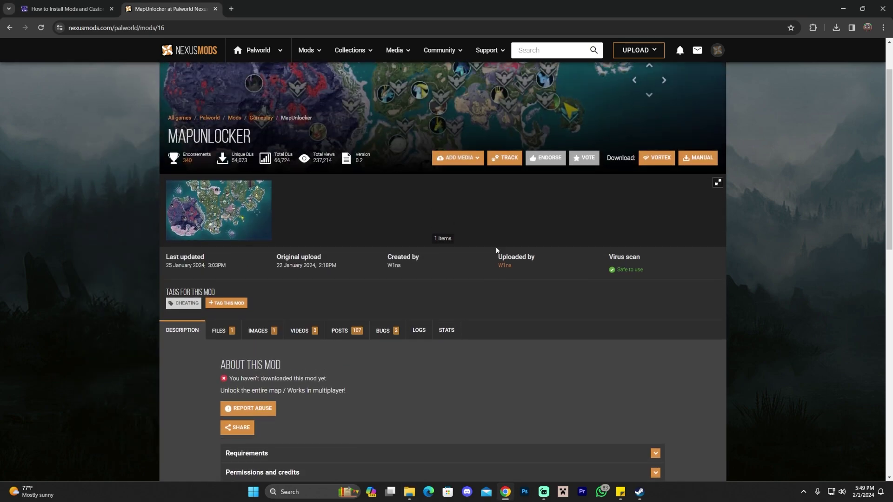
scroll(378, 225, "up", 1)
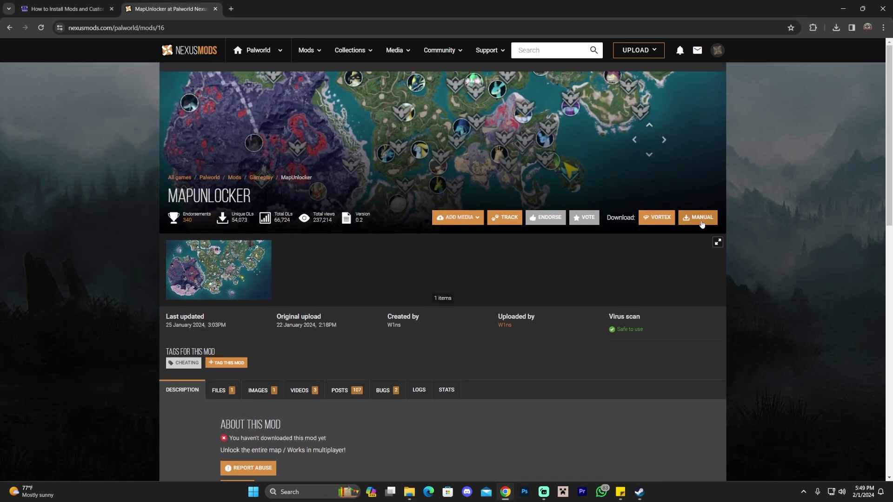
left_click(702, 219)
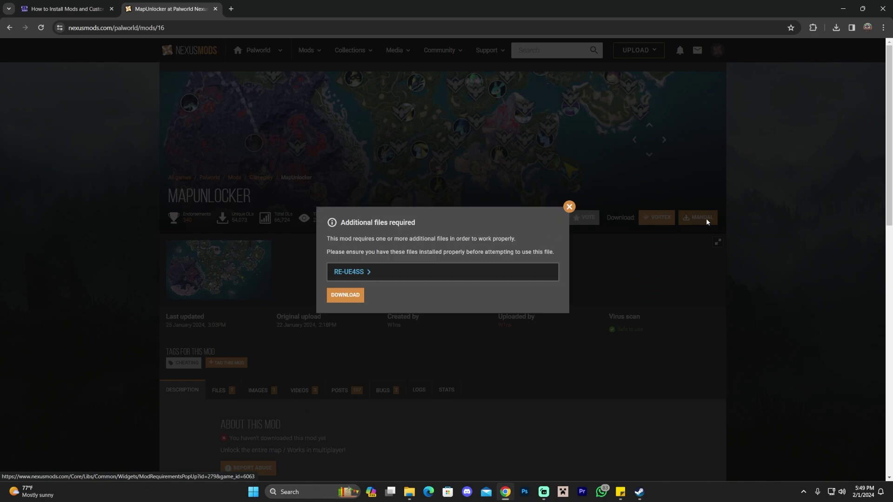
Step: Download the MapUnlocker v0.2 zip using the free slow download and save it
left_click(352, 298)
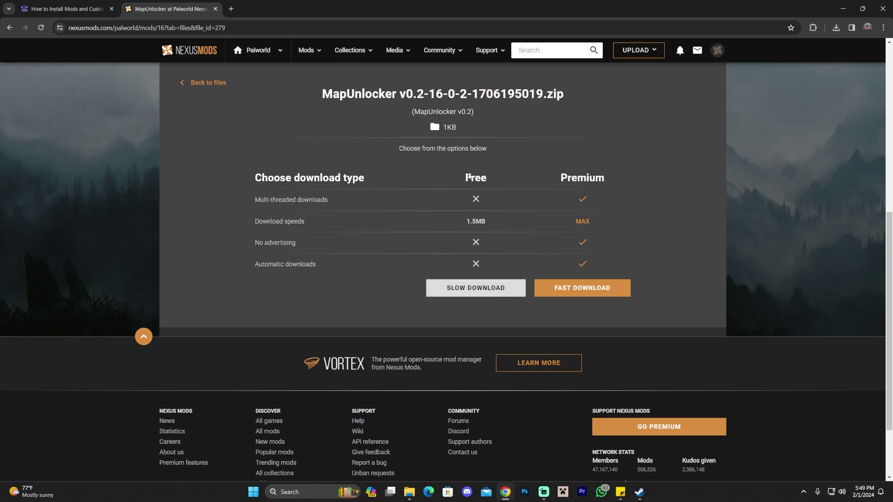
left_click(461, 291)
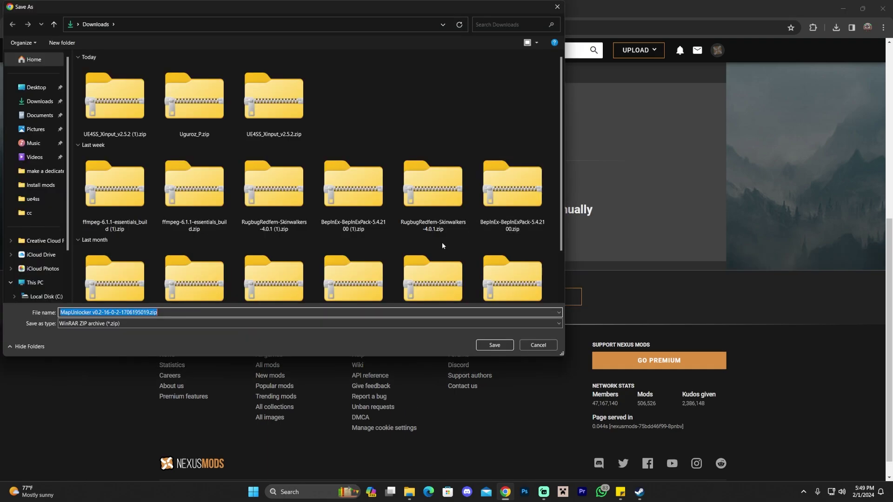
left_click(493, 345)
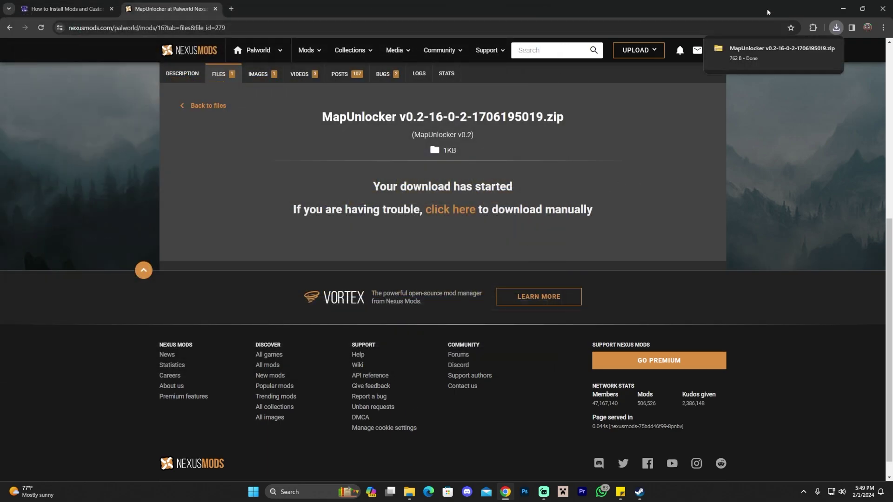
Step: Copy MapUnlocker v0.2-16-0-2-1706195019.zip from the downloads list onto the desktop
left_click_drag(769, 14, 557, 75)
left_click(604, 97)
left_click_drag(535, 139, 789, 158)
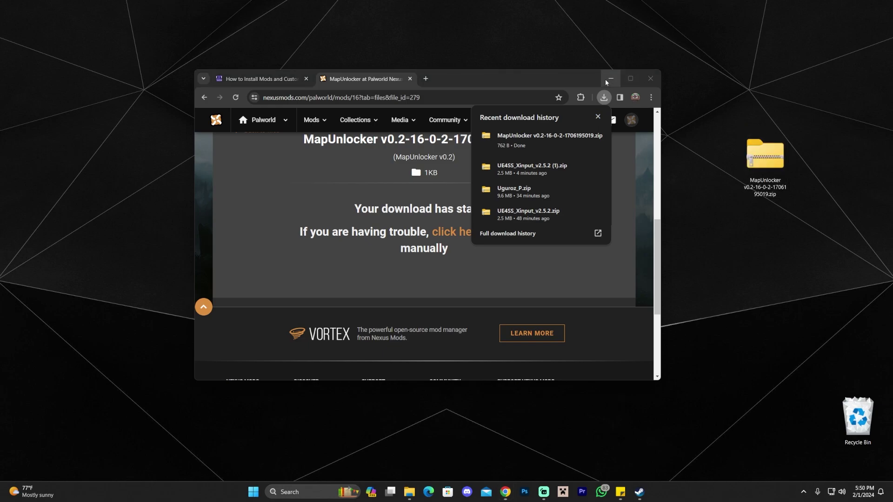
Step: Bring up the Win64 folder window, resize it, and open its Mods folder
left_click(607, 80)
key("alt+Tab")
left_click_drag(426, 141, 508, 141)
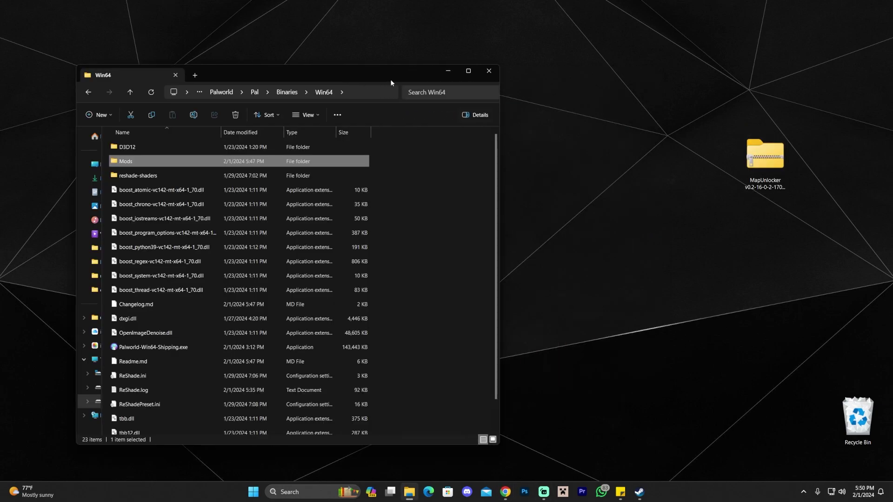
left_click_drag(326, 70, 333, 57)
left_click(459, 246)
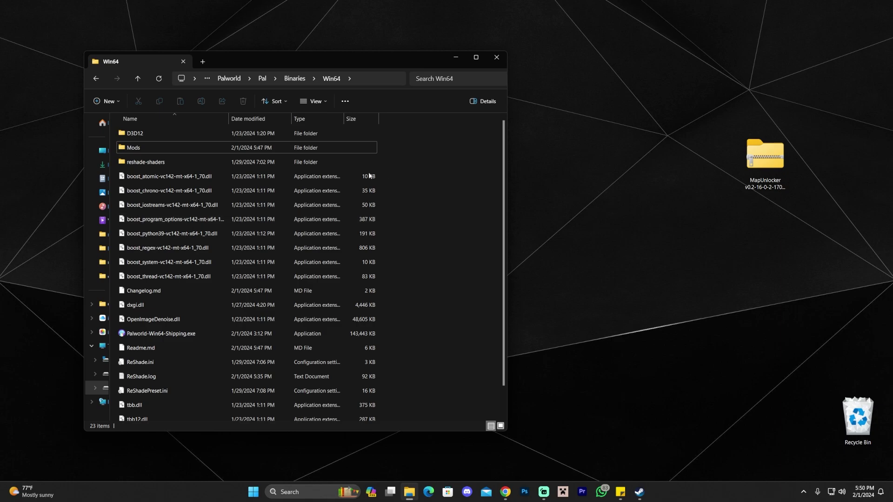
double_click(152, 147)
Step: Copy the MapUnlocker folder from its zip into Mods, then close the zip window
left_click(751, 158)
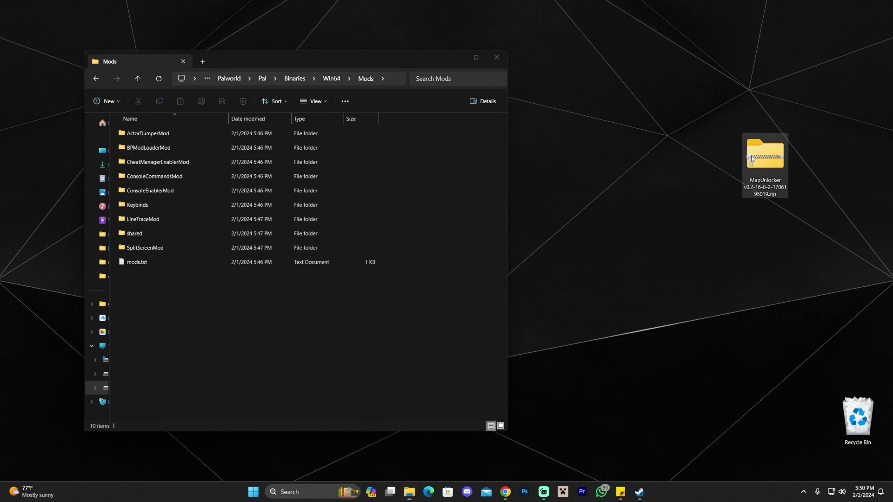
double_click(752, 158)
left_click_drag(325, 61, 714, 61)
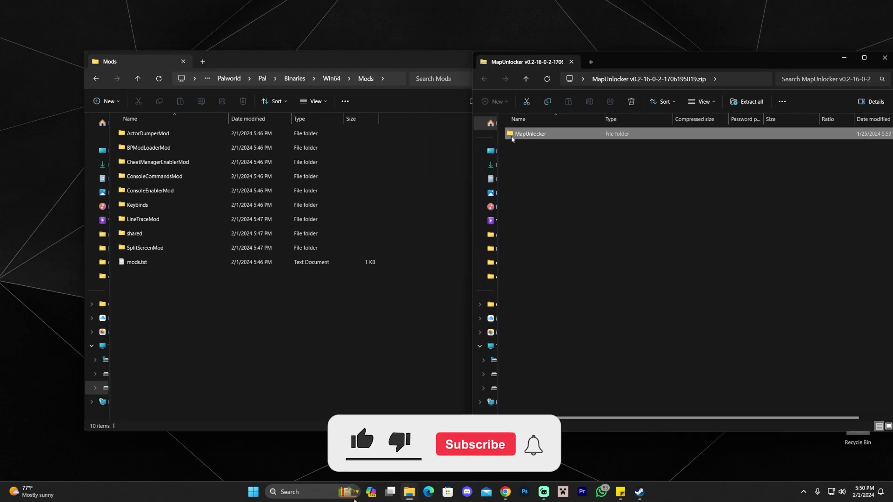
left_click_drag(549, 136, 504, 235)
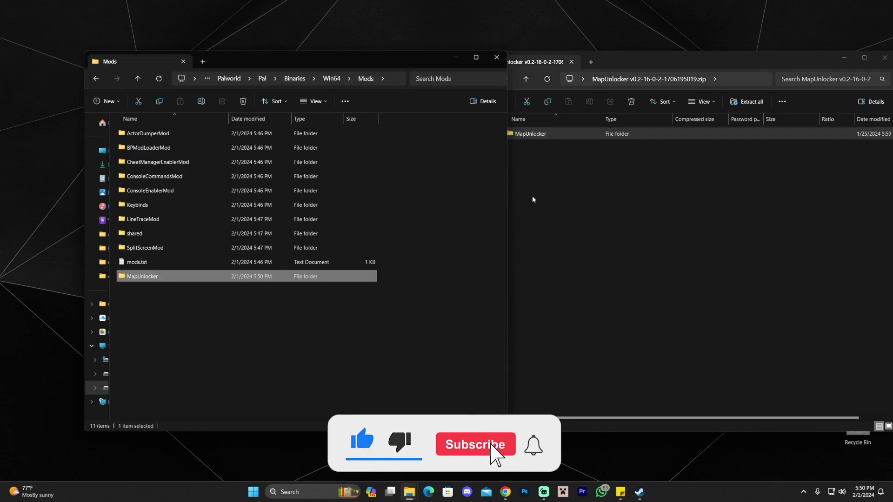
left_click(453, 254)
left_click(828, 62)
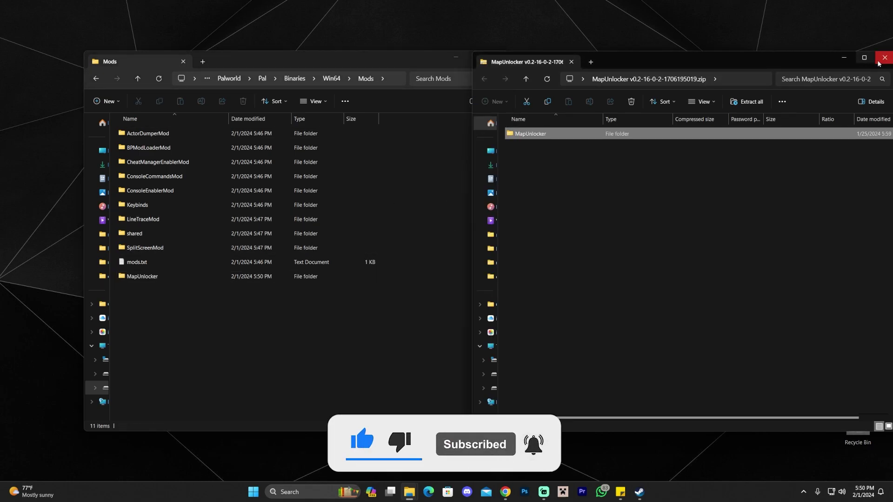
left_click(875, 64)
key("alt+Tab")
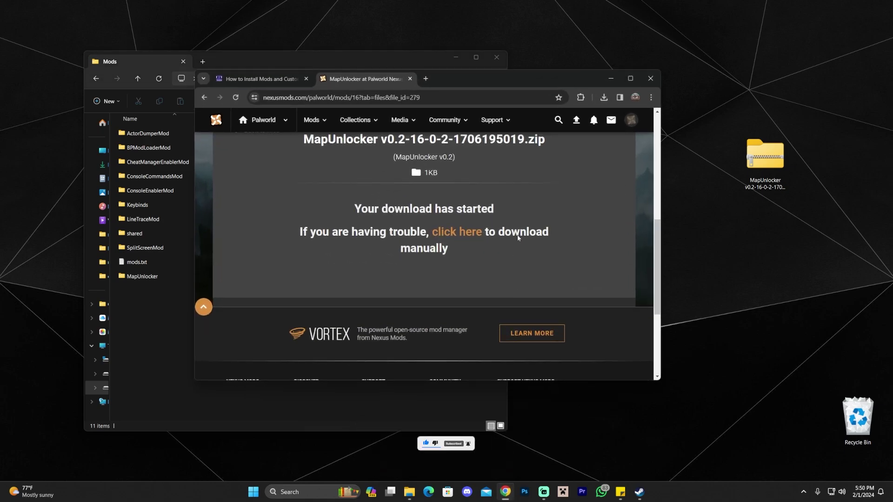
Step: Return to the MapUnlocker page and read its Installation path instructions
left_click(632, 83)
left_click(10, 28)
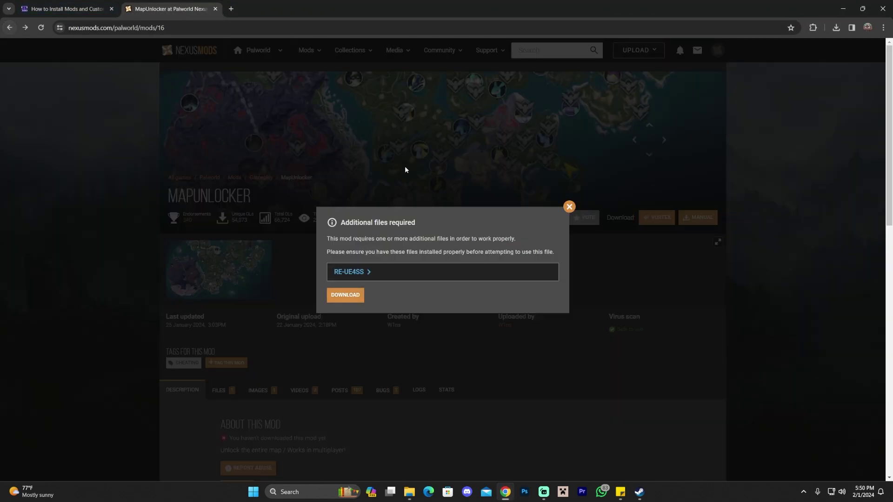
left_click(353, 159)
scroll(319, 201, "down", 8)
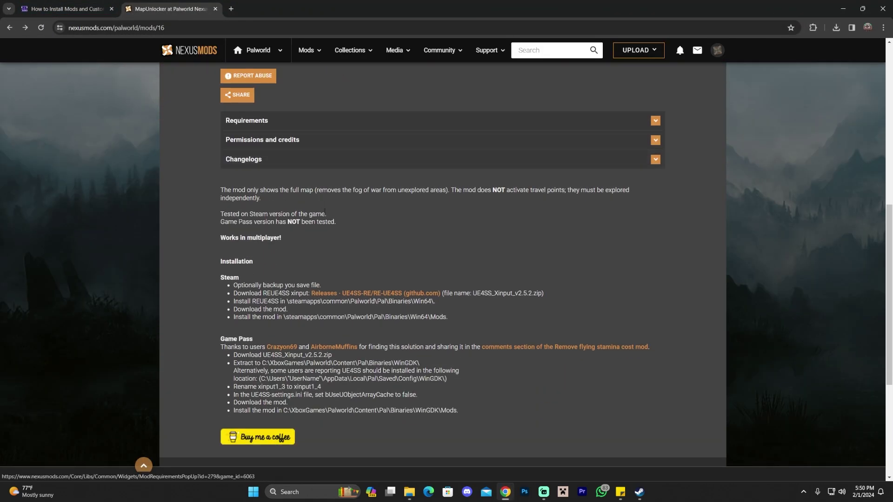
scroll(396, 214, "down", 1)
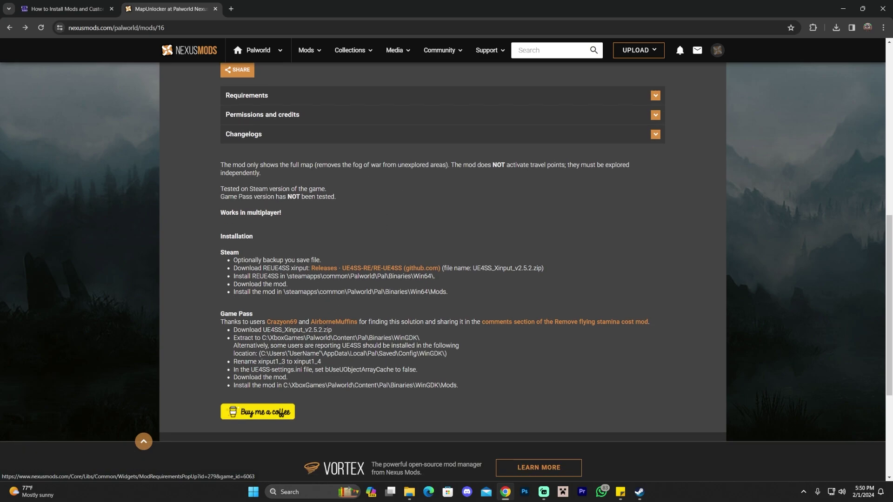
left_click_drag(238, 274, 303, 274)
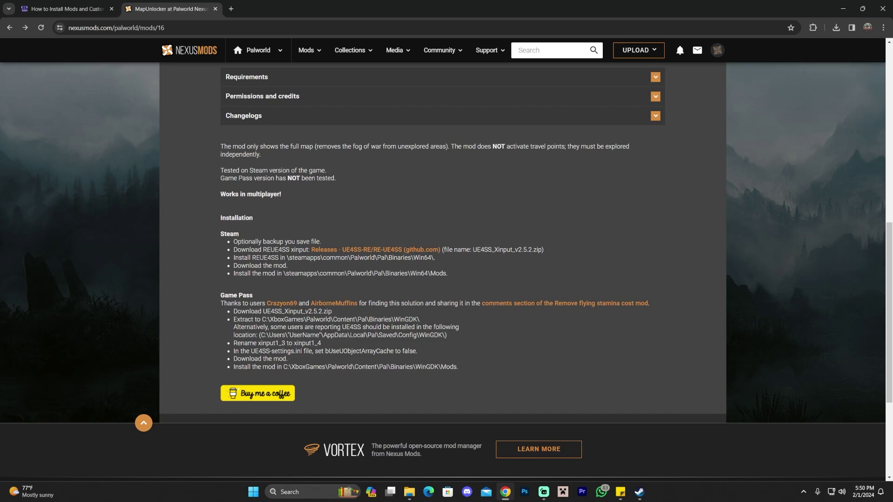
Step: Expand MapUnlocker's Requirements to confirm RE-UE4SS, then minimize Chrome
scroll(441, 232, "up", 4)
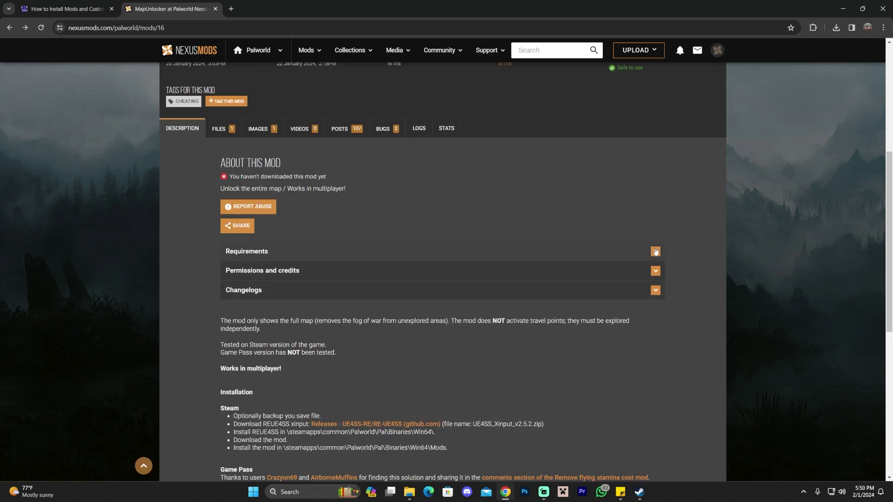
left_click(244, 254)
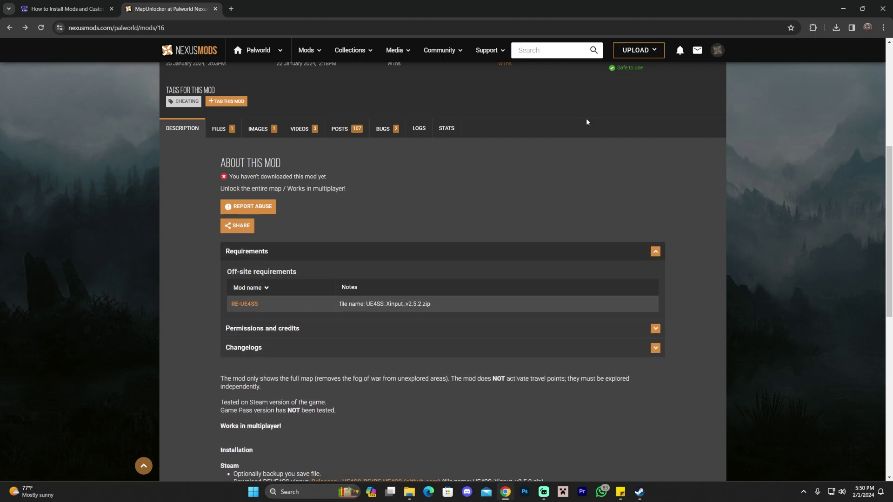
left_click(842, 8)
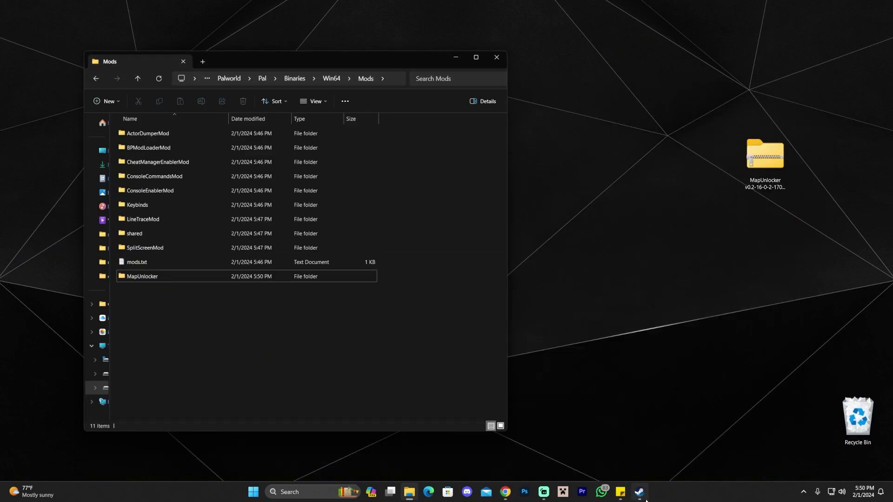
left_click(646, 501)
Step: Launch Palworld, walk the robot forward, and pan the world map to the northern islands
left_click(159, 188)
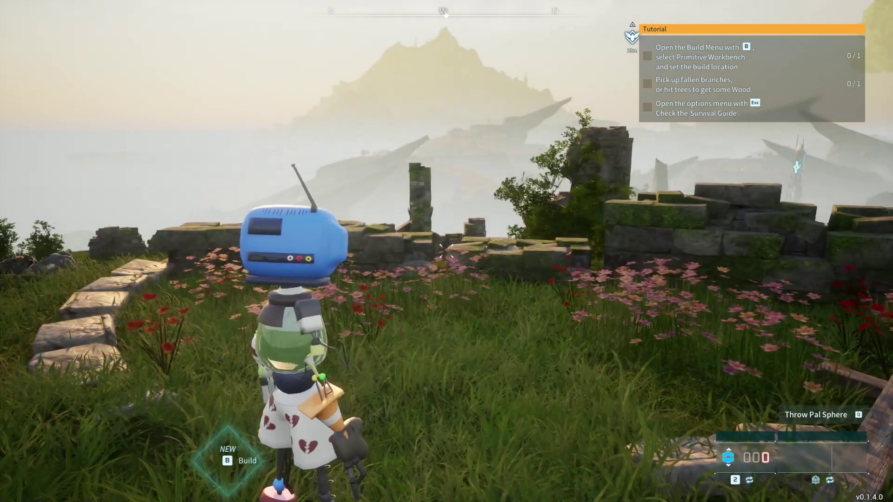
key("w")
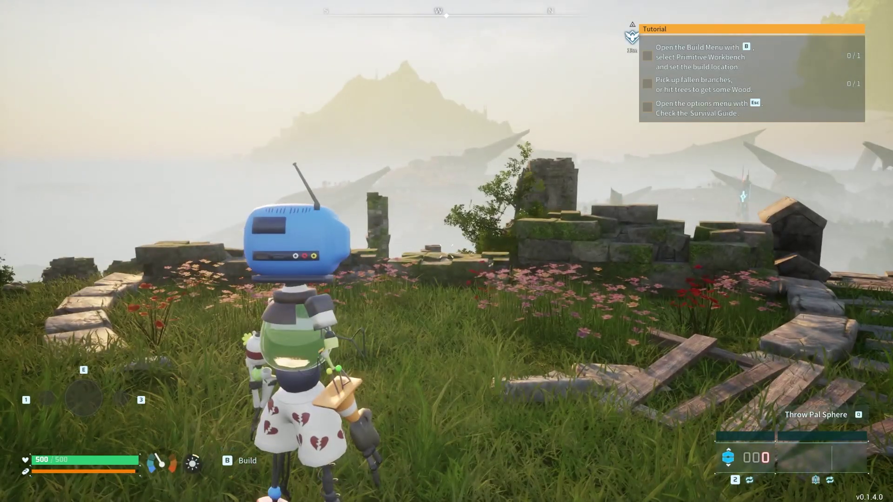
key("m")
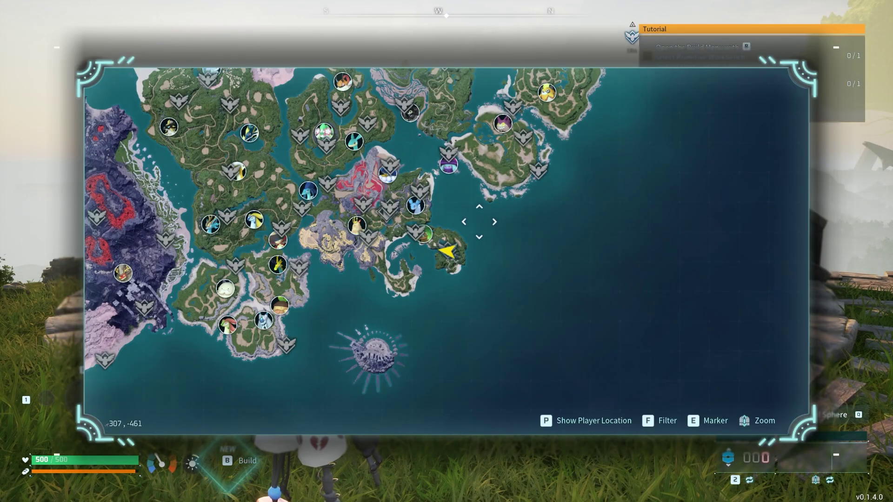
scroll(446, 251, "down", 3)
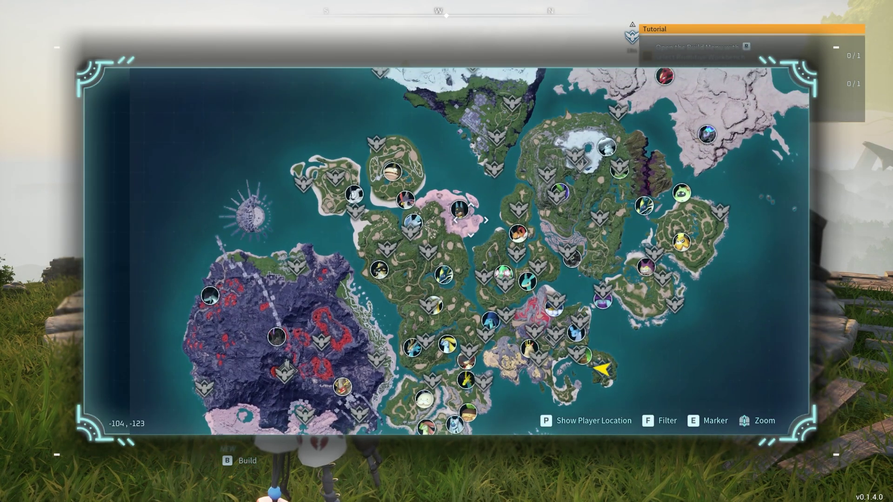
left_click_drag(540, 221, 588, 321)
scroll(589, 321, "up", 3)
Step: Recenter the world map on the player, zoom in and out, then close it
key("p")
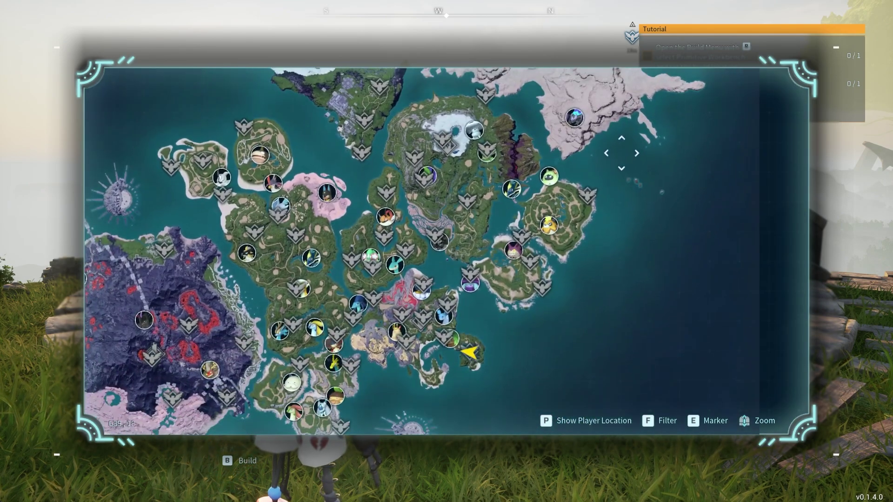
scroll(444, 298, "up", 2)
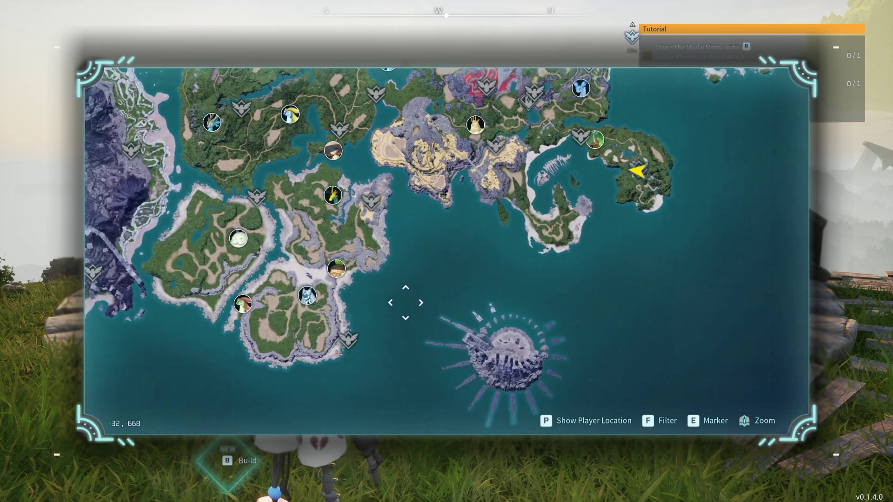
scroll(403, 299, "down", 2)
scroll(412, 302, "up", 2)
scroll(411, 303, "down", 3)
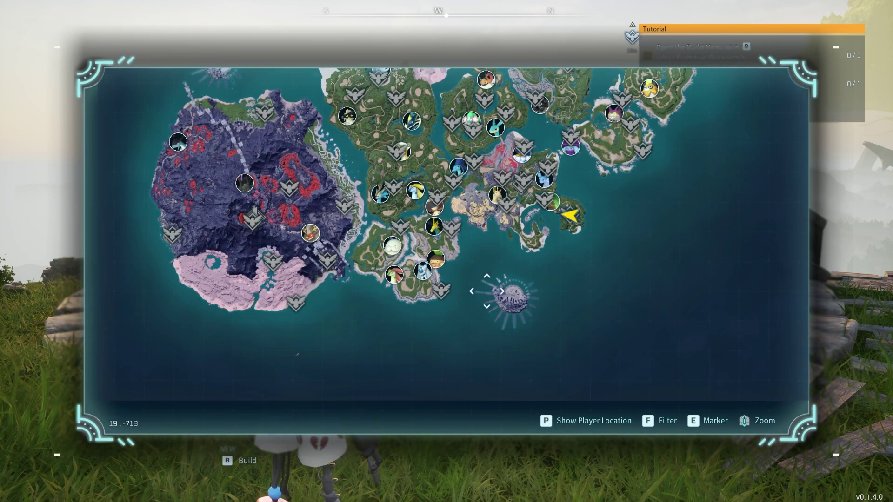
key("m")
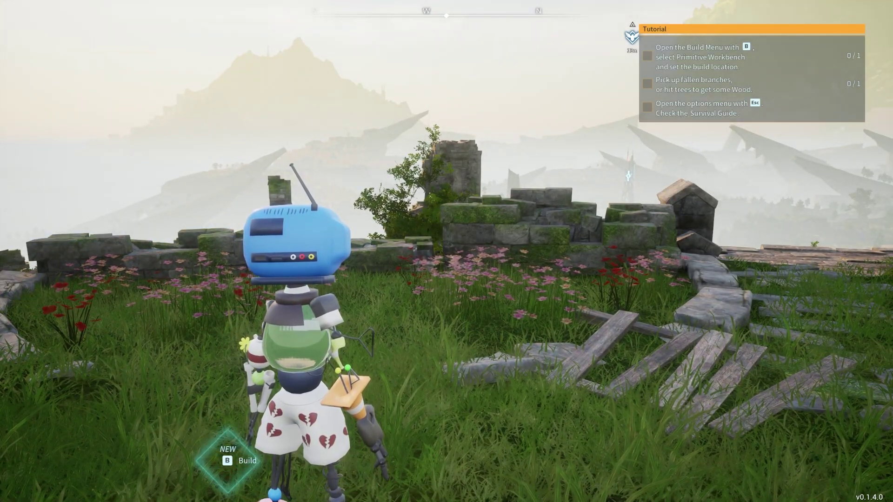
Step: Run the robot character over the ruins onto the ledge facing the misty valley
key("w")
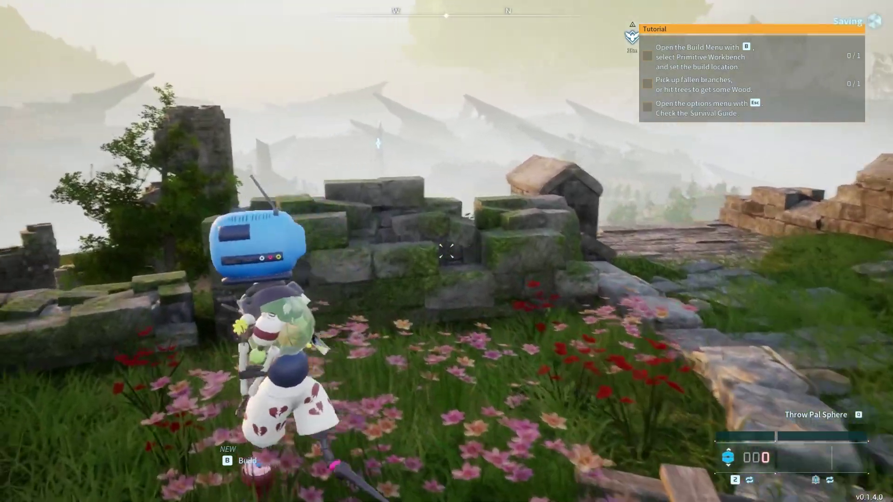
key("space")
key("w")
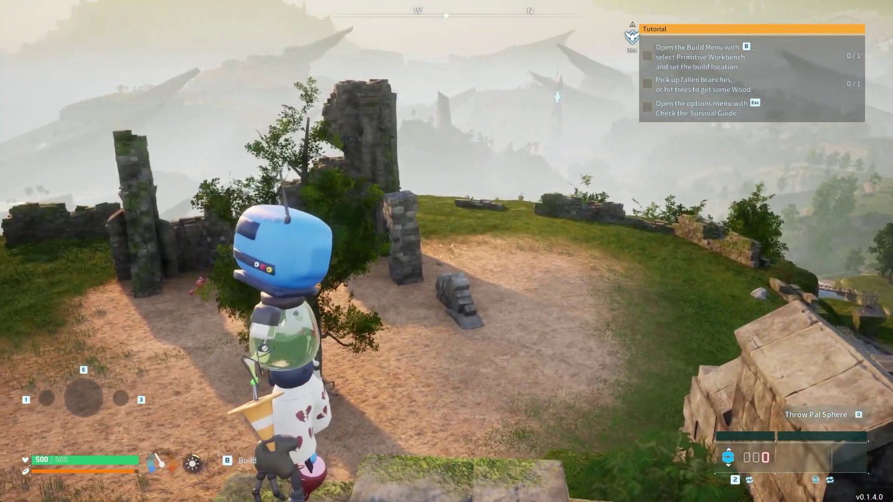
Step: Glance at the world map again, then keep moving forward along the ruins
key("m")
scroll(591, 235, "down", 5)
key("m")
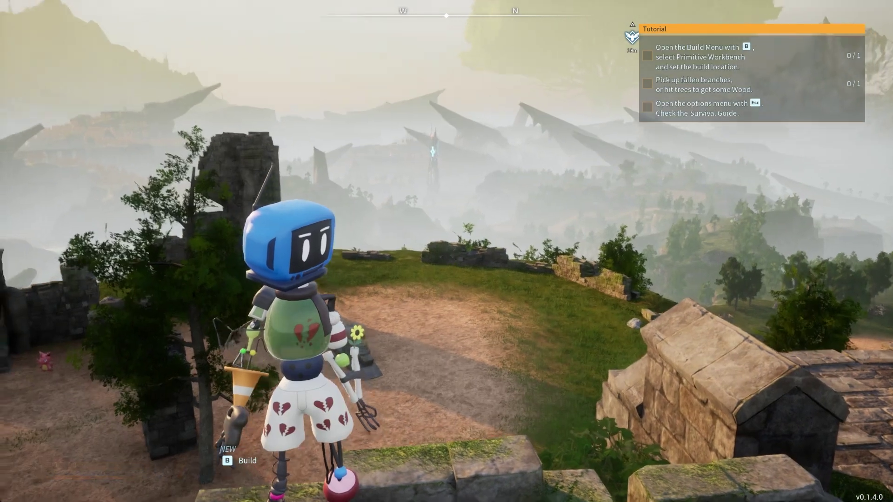
key("w")
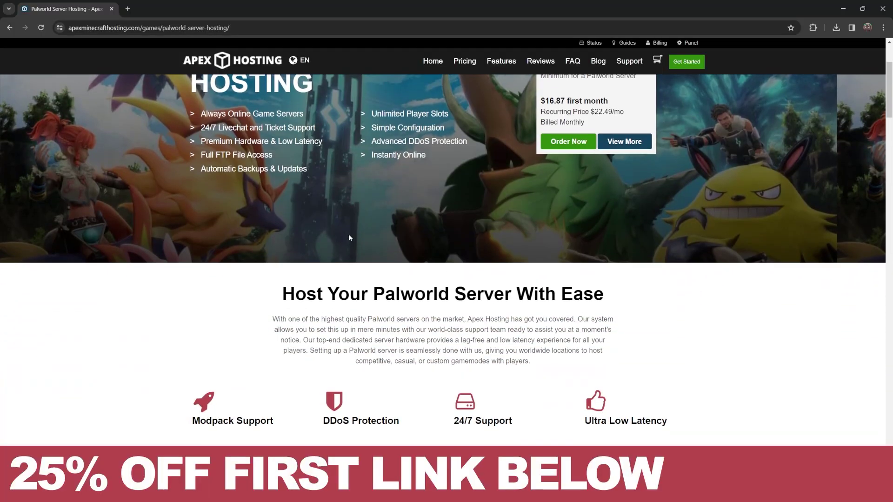
scroll(348, 233, "down", 3)
scroll(348, 232, "up", 5)
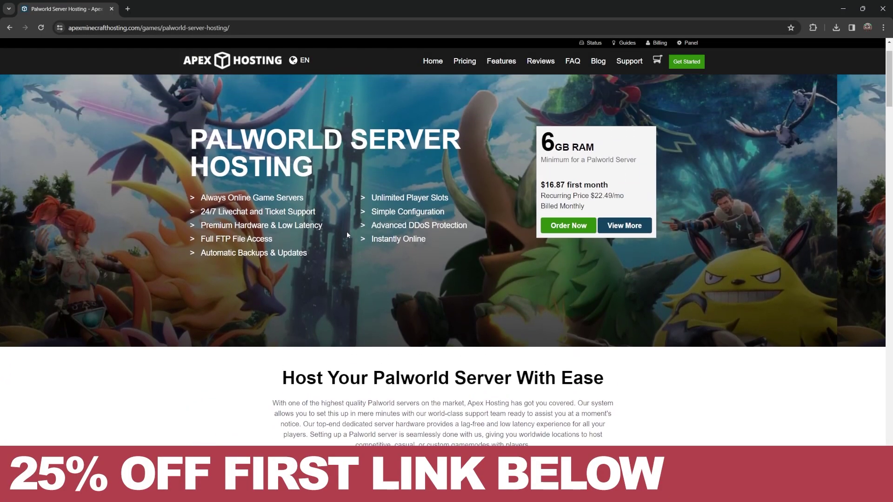
scroll(306, 224, "down", 2)
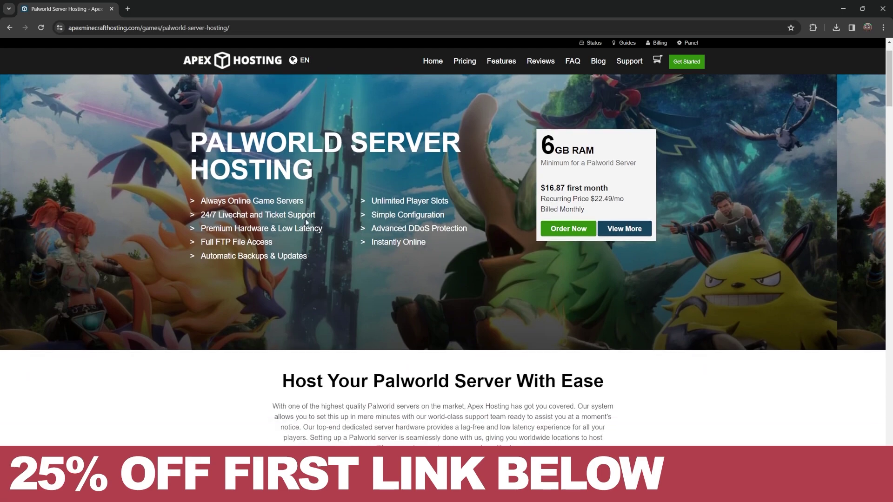
scroll(322, 235, "up", 2)
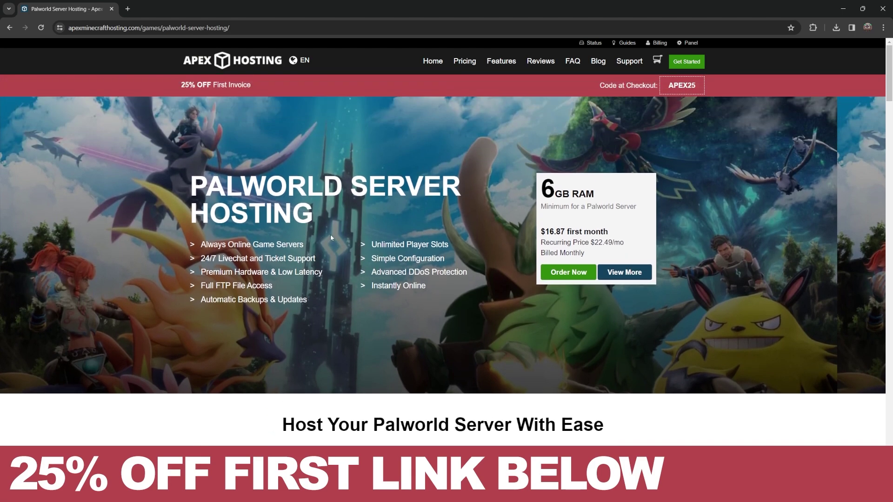
scroll(332, 234, "down", 1)
scroll(348, 239, "up", 1)
left_click_drag(426, 285, 376, 286)
left_click(377, 286)
left_click(376, 285)
scroll(365, 278, "down", 2)
scroll(366, 278, "down", 3)
scroll(408, 251, "up", 5)
scroll(408, 245, "down", 1)
scroll(409, 246, "up", 1)
left_click_drag(414, 288, 497, 286)
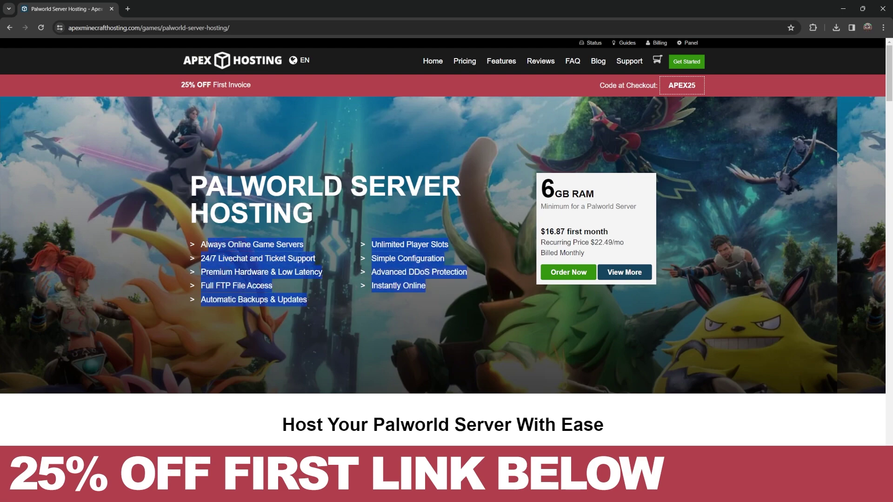
left_click(344, 259)
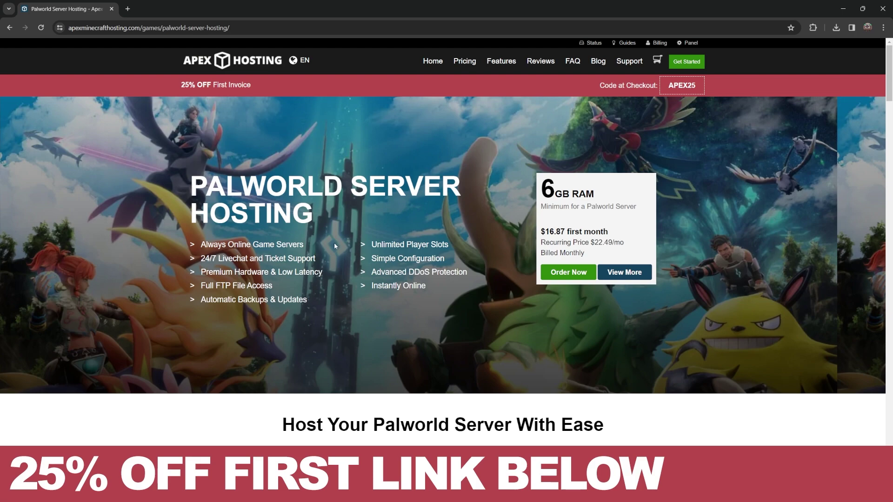
scroll(363, 248, "down", 1)
scroll(368, 250, "up", 1)
scroll(349, 245, "down", 2)
scroll(348, 245, "up", 2)
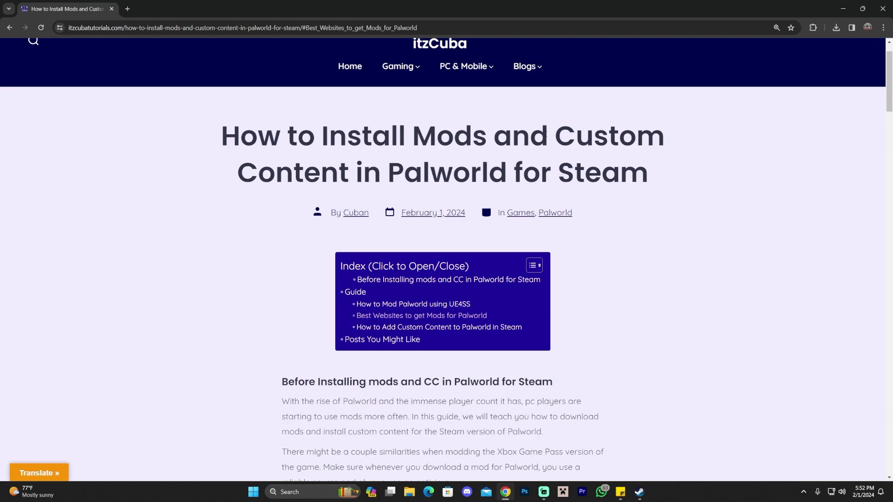
Step: Jump to the guide's custom content section and open the CurseForge Palworld mods site in a new tab
left_click_drag(575, 136, 620, 136)
left_click(534, 168)
scroll(632, 200, "down", 1)
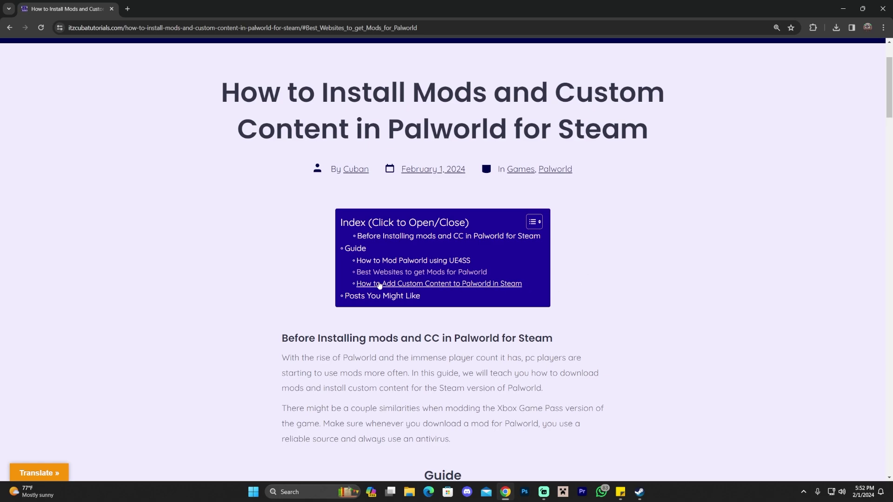
left_click(468, 285)
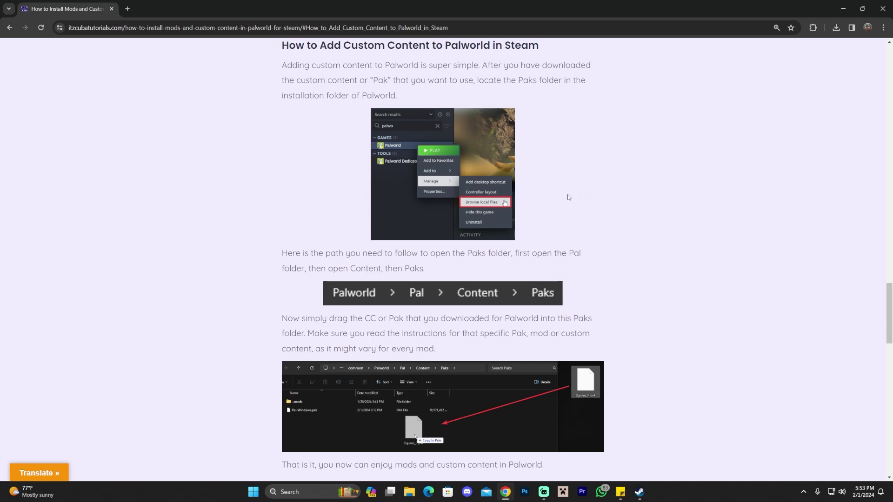
scroll(418, 235, "up", 6)
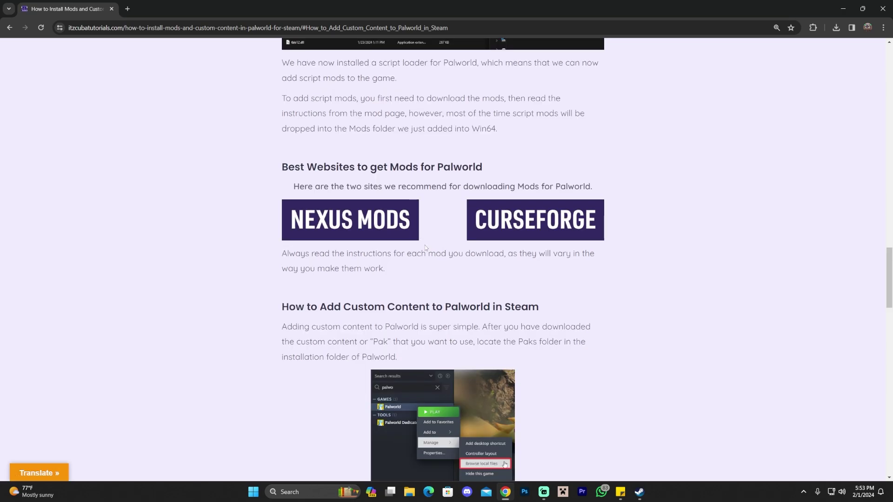
left_click(510, 219)
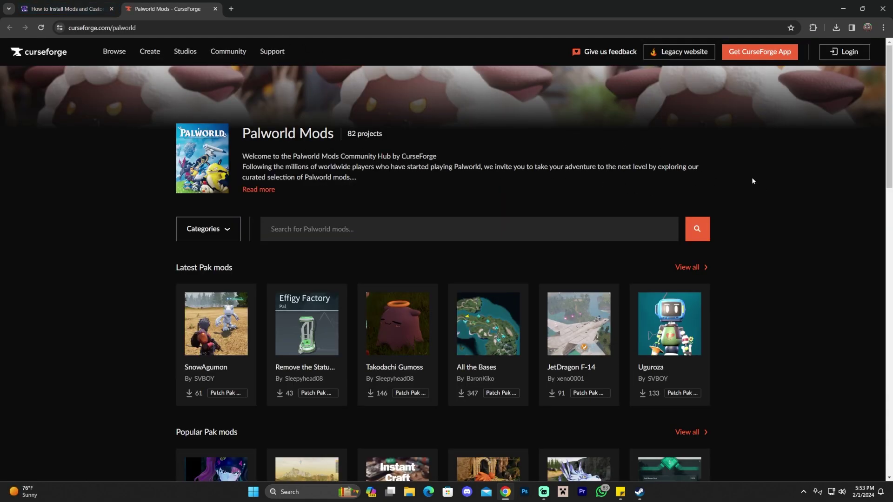
Step: Scroll down the Play as Red haired trainer page and highlight its installation instructions
scroll(779, 174, "down", 3)
mouse_move(644, 233)
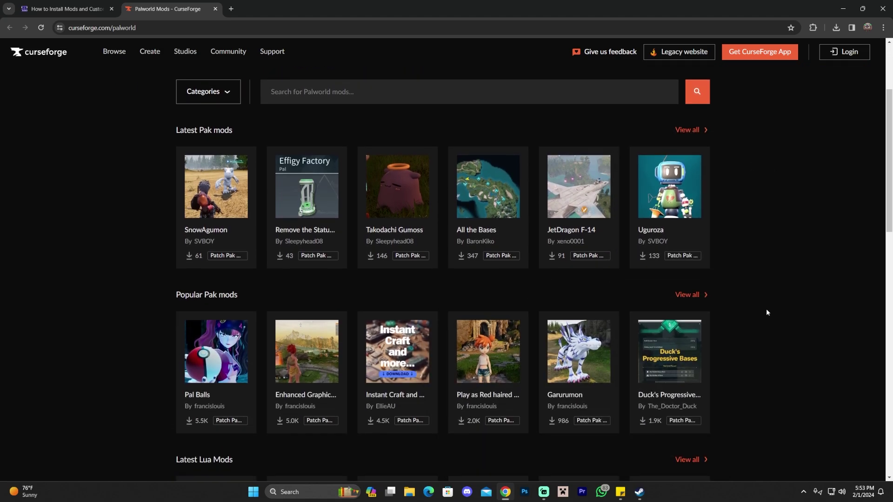
scroll(774, 313, "down", 2)
mouse_move(479, 287)
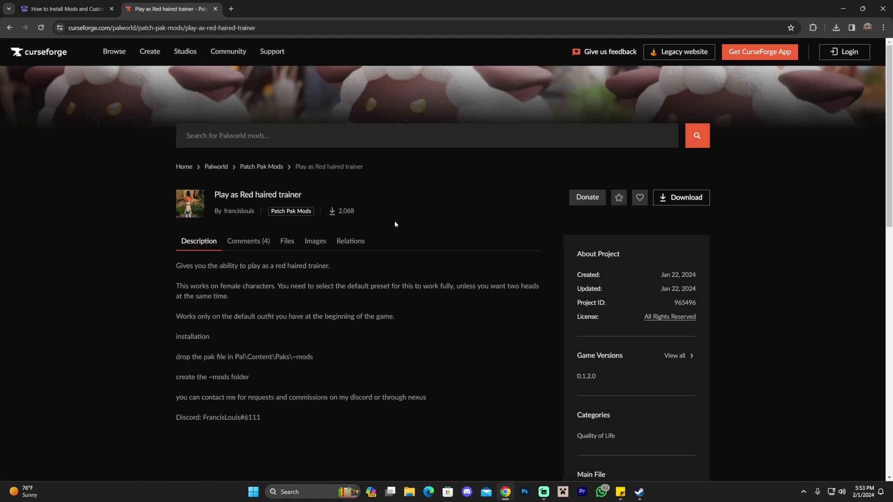
scroll(432, 298, "down", 1)
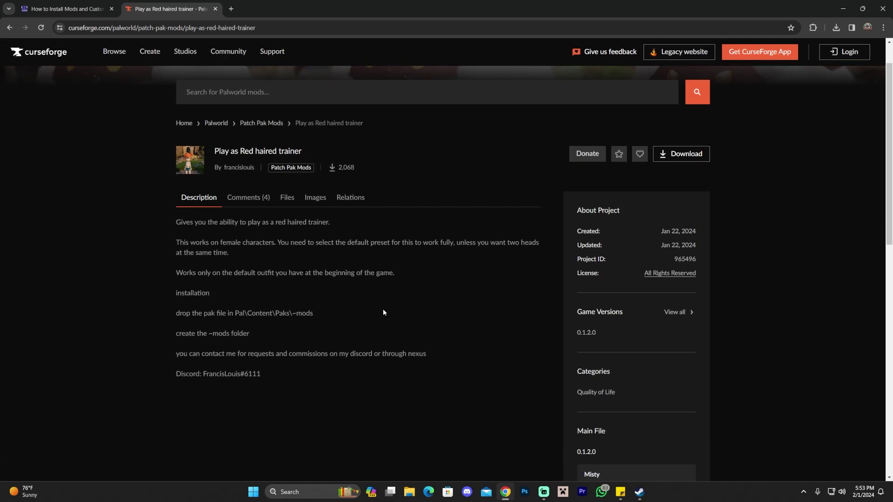
scroll(250, 234, "down", 1)
scroll(286, 251, "up", 2)
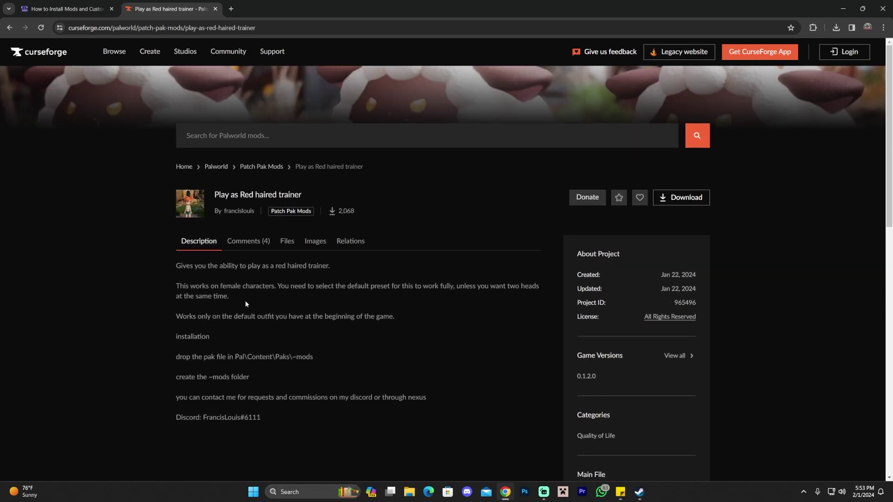
scroll(251, 295, "down", 1)
left_click_drag(180, 305, 282, 375)
left_click(282, 375)
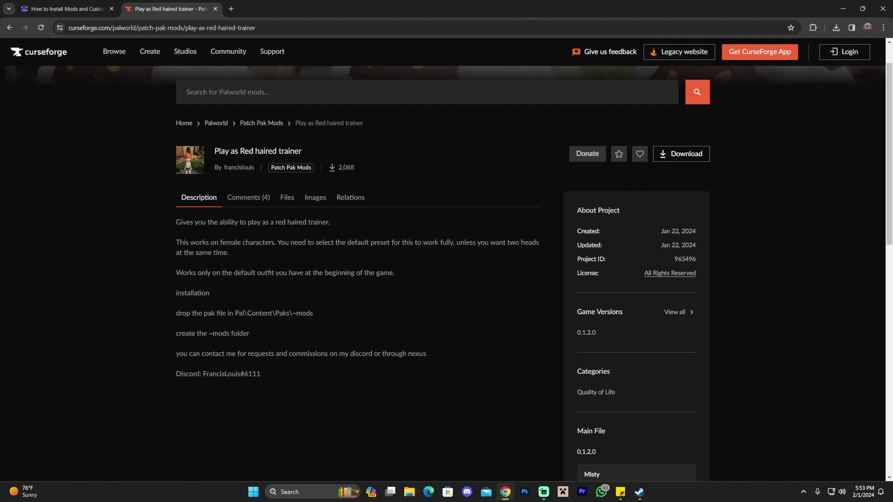
Step: Highlight the 'drop the pak file' line and its Paks\~mods destination path
left_click_drag(175, 313, 234, 313)
left_click(234, 313)
left_click_drag(276, 313, 324, 313)
left_click(325, 313)
Step: Compare with the guide tab, then return to the mod page and highlight its title
left_click(68, 9)
scroll(470, 272, "down", 5)
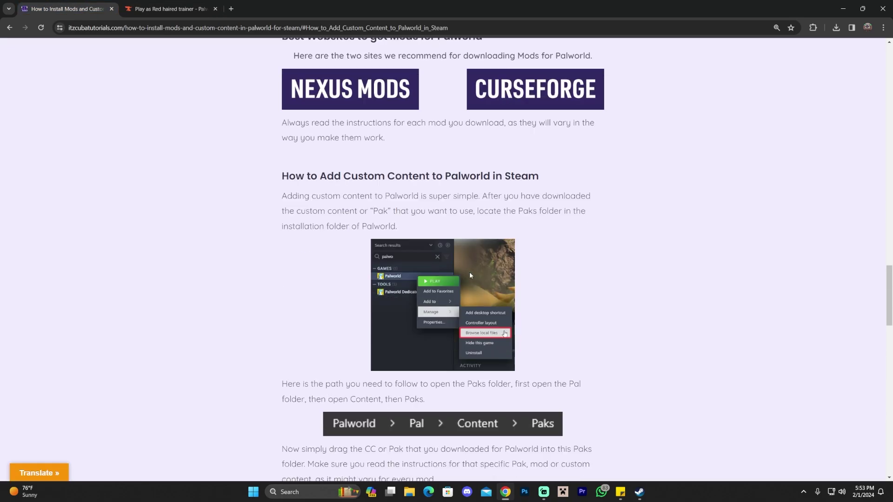
scroll(380, 266, "down", 2)
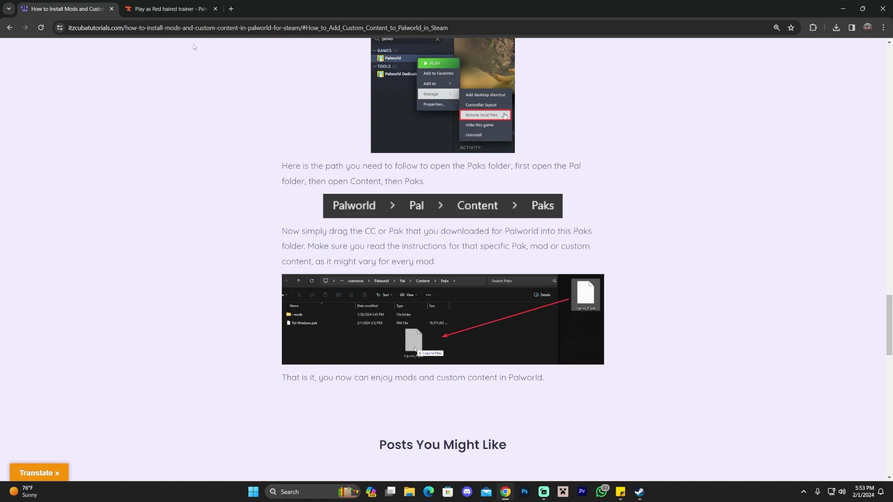
left_click(168, 9)
left_click_drag(215, 148, 304, 150)
left_click(304, 151)
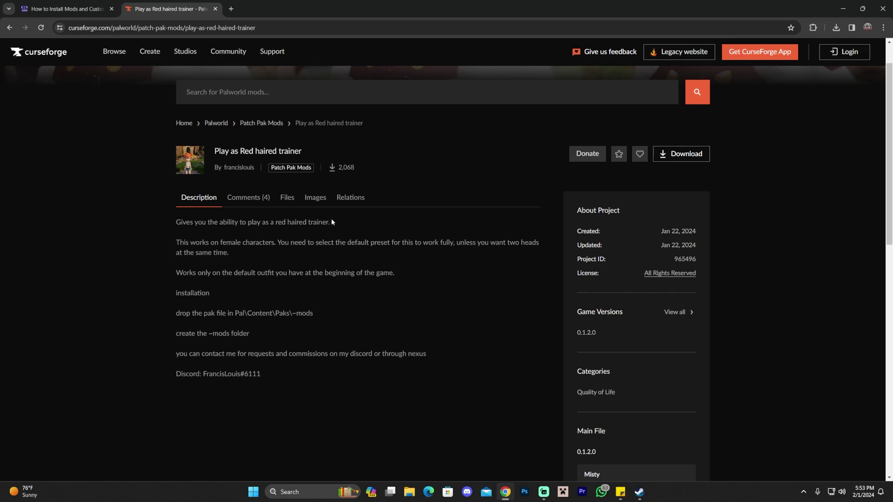
scroll(349, 208, "down", 2)
scroll(311, 230, "up", 3)
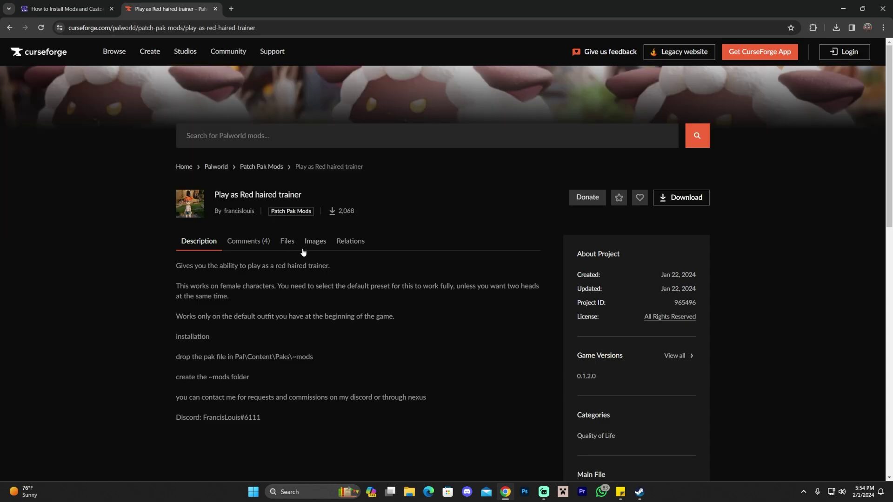
Step: Download the Misty file from the mod's Files list
left_click(287, 241)
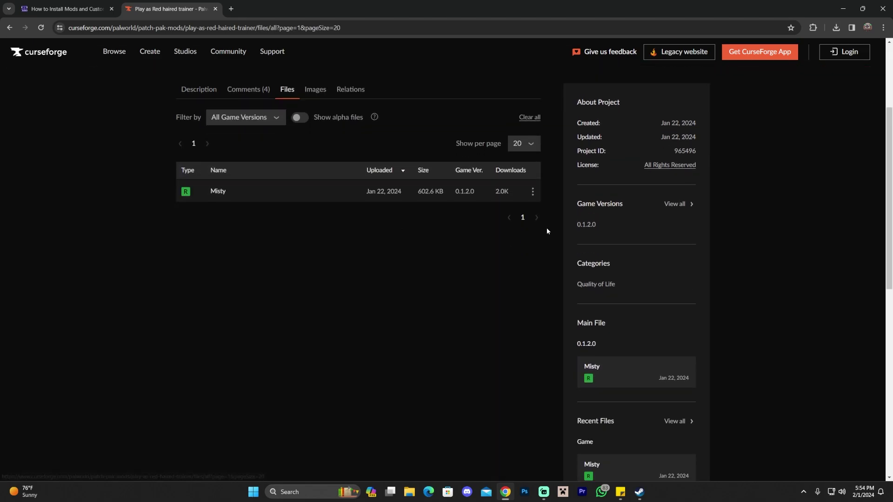
left_click(533, 192)
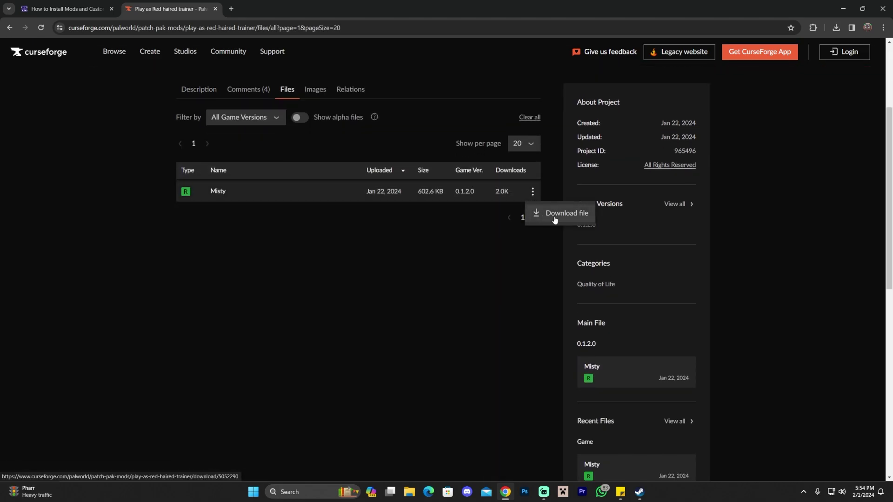
left_click(553, 219)
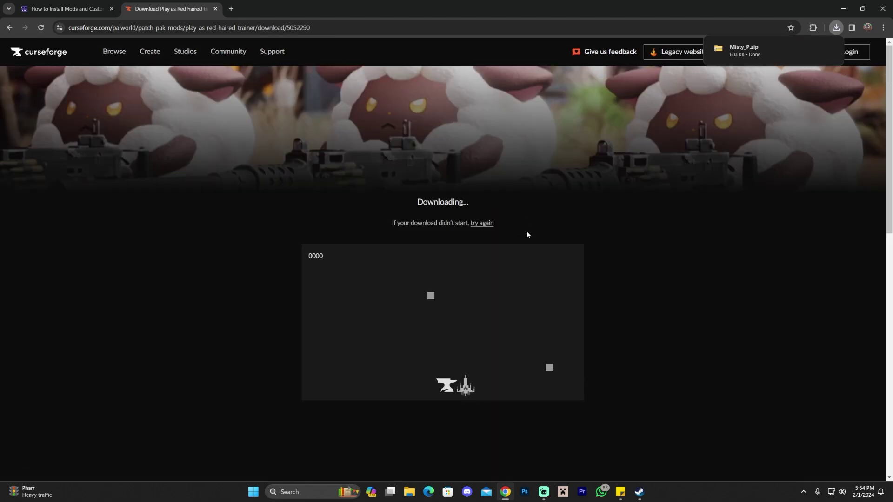
Step: Drag Misty_P.zip from Chrome's downloads onto the desktop and bring up Steam's Palworld entry
double_click(650, 3)
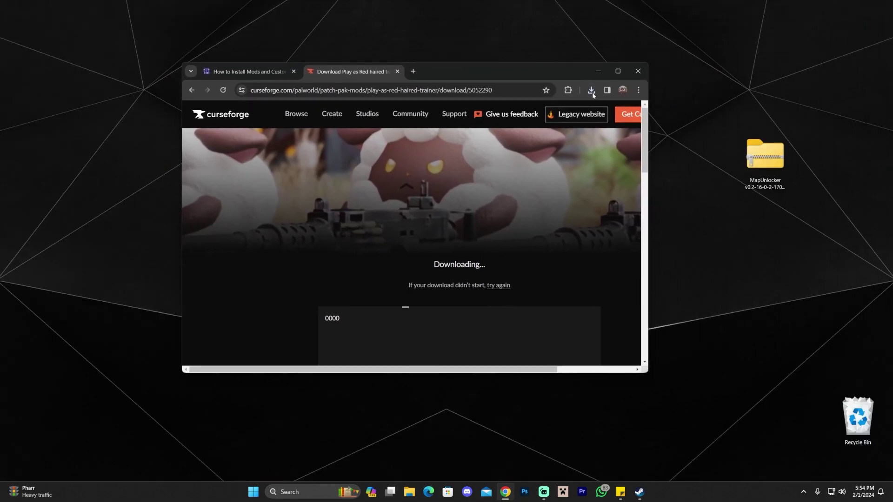
left_click(592, 90)
left_click_drag(498, 132, 772, 228)
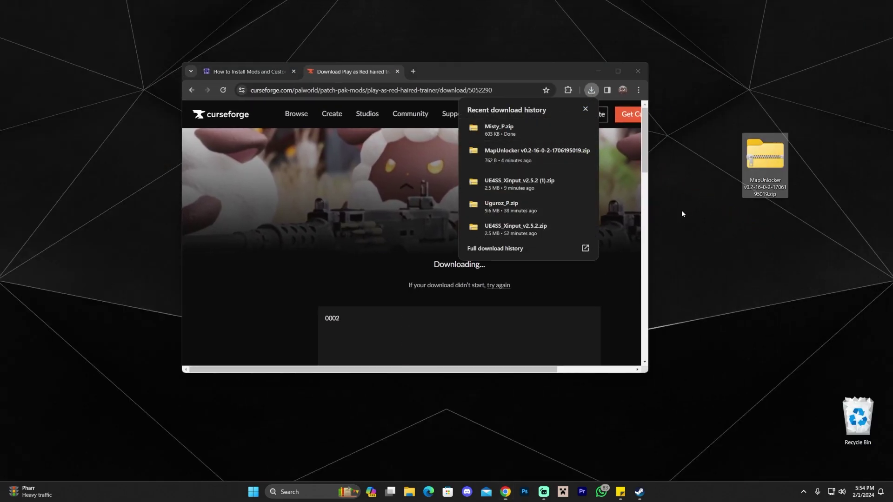
left_click(600, 71)
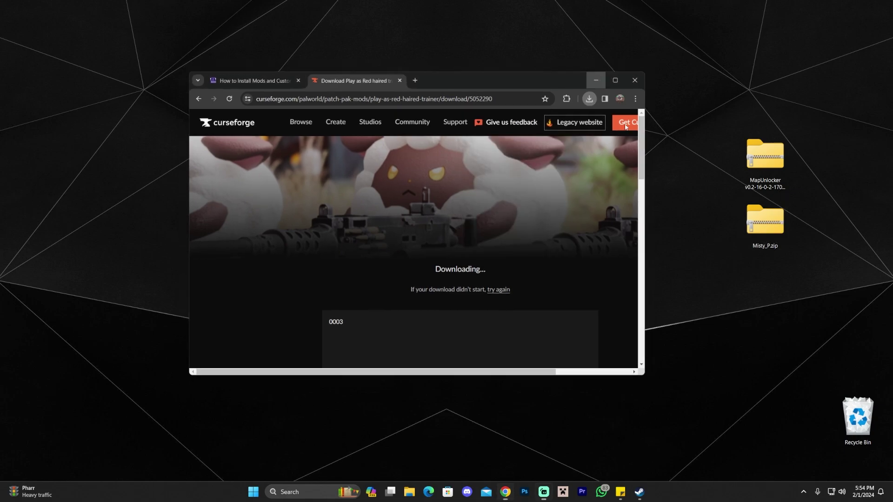
left_click(640, 493)
right_click(31, 107)
Step: Browse Palworld's local files and open the Pal\Content\Paks folder
mouse_move(60, 159)
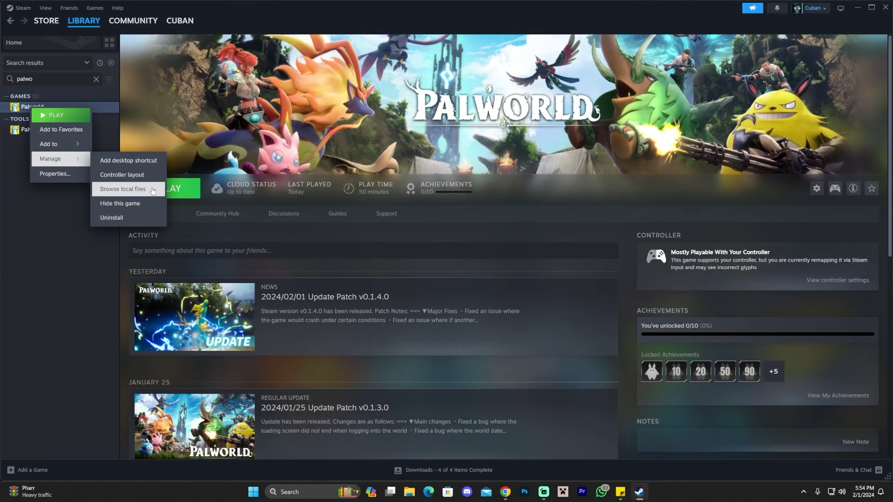
left_click(152, 191)
left_click(857, 8)
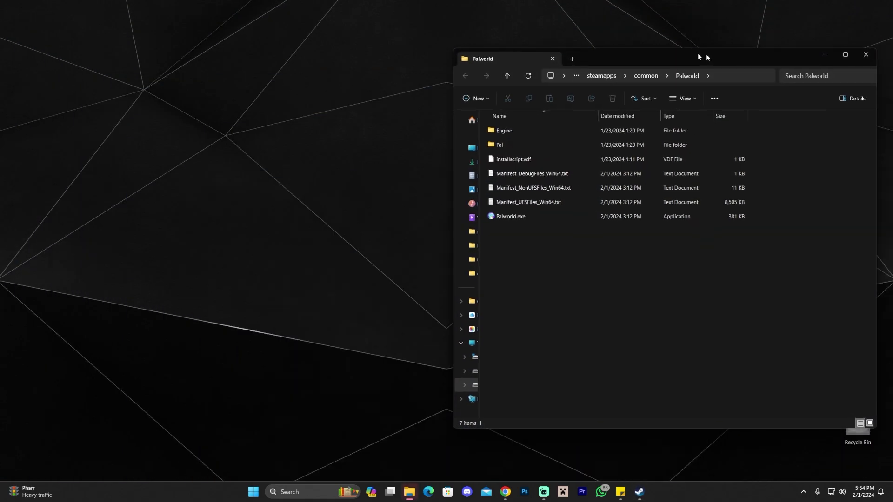
left_click_drag(714, 55, 389, 58)
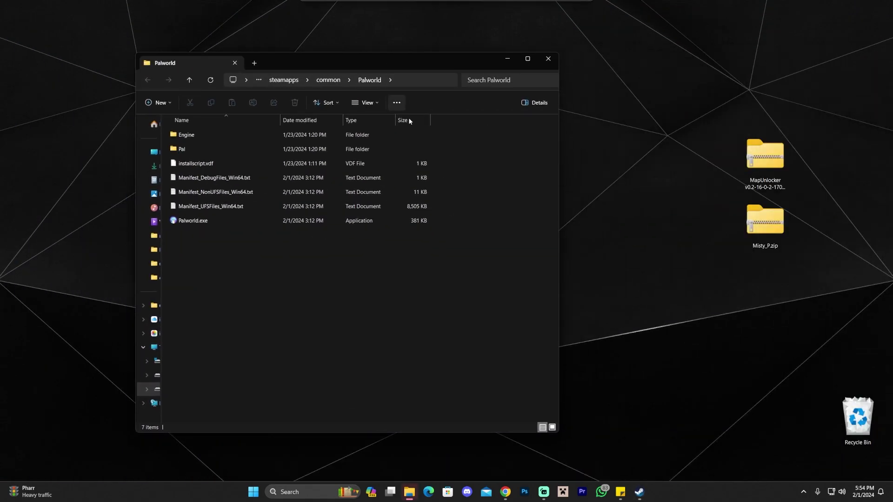
double_click(192, 148)
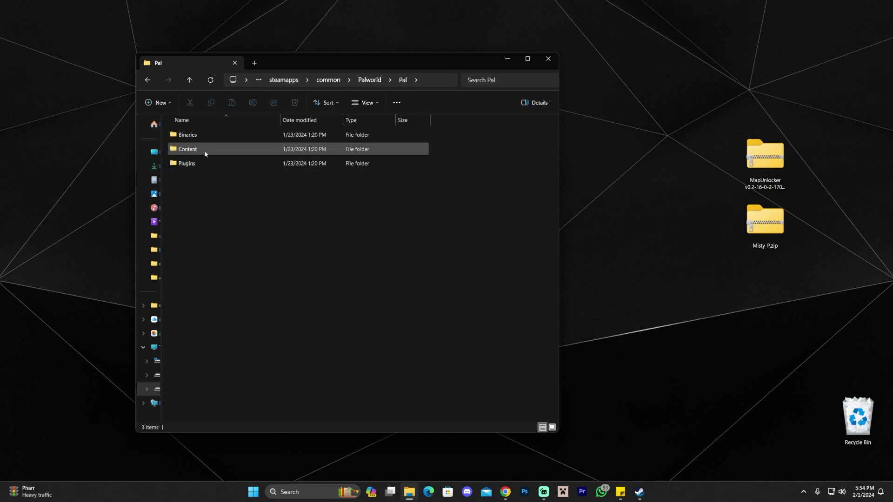
double_click(204, 150)
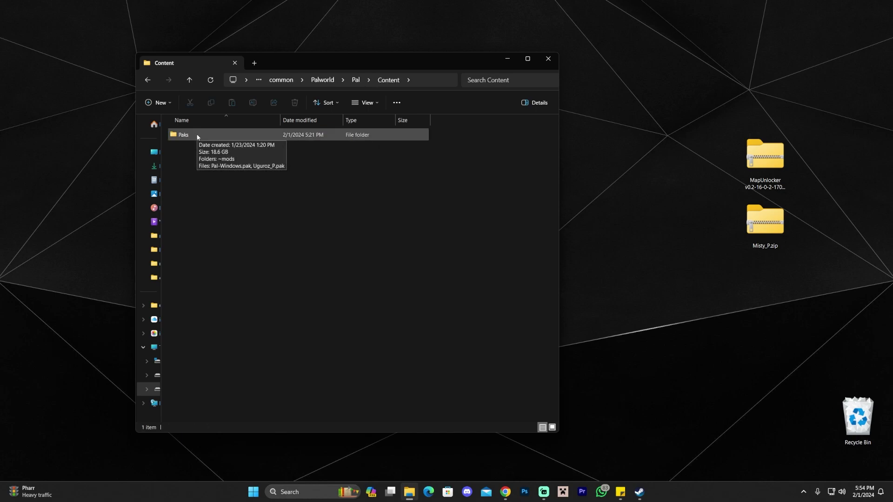
double_click(197, 136)
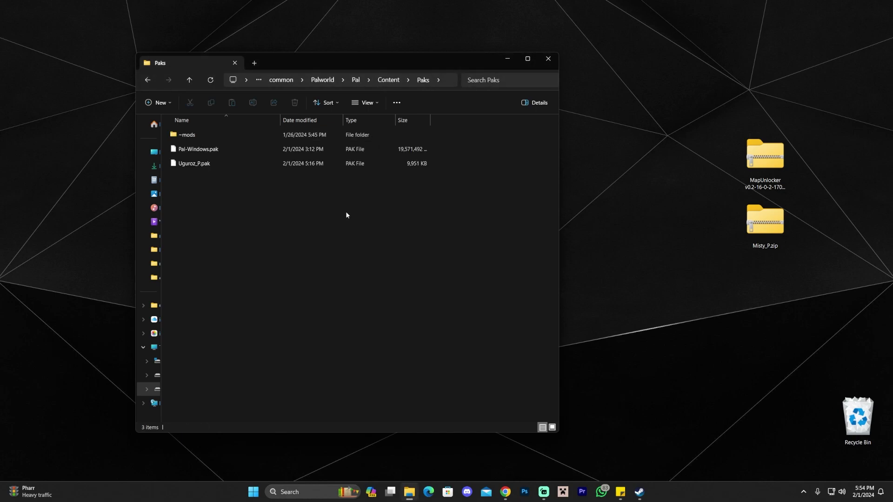
Step: Select Misty_P.zip, inspect the Paks contents, and peek into the ~mods folder
left_click(768, 228)
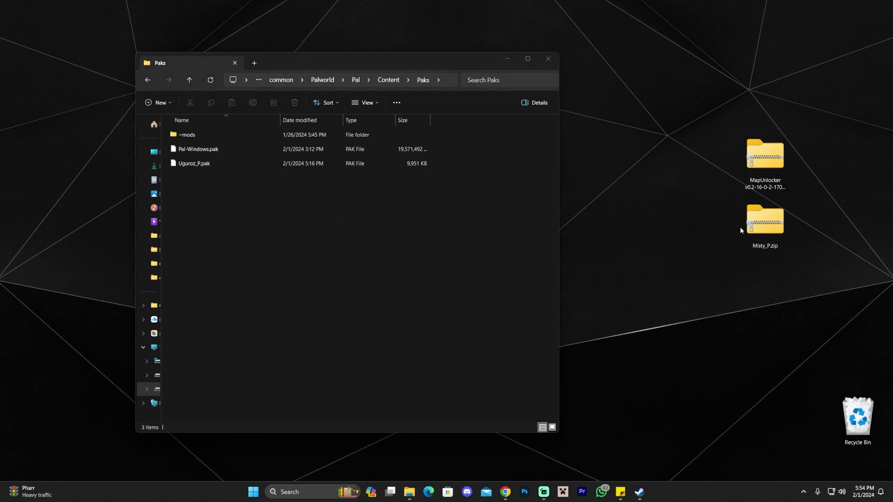
left_click_drag(320, 256, 224, 132)
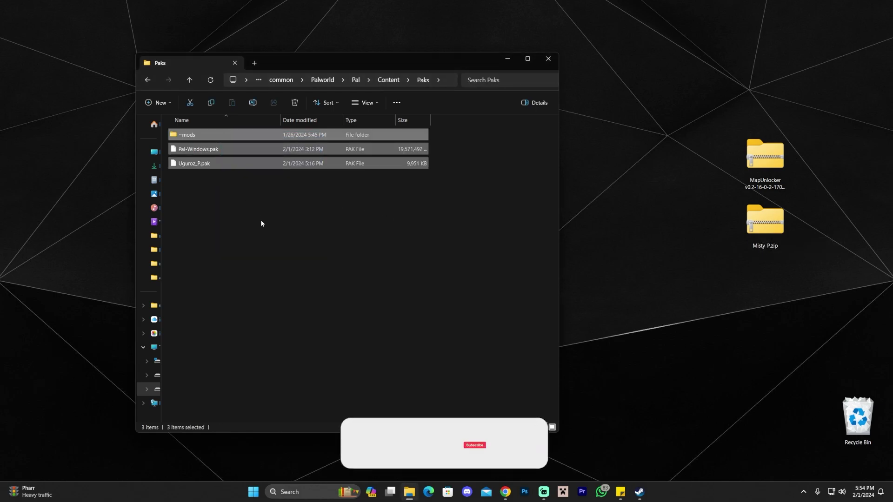
left_click(261, 220)
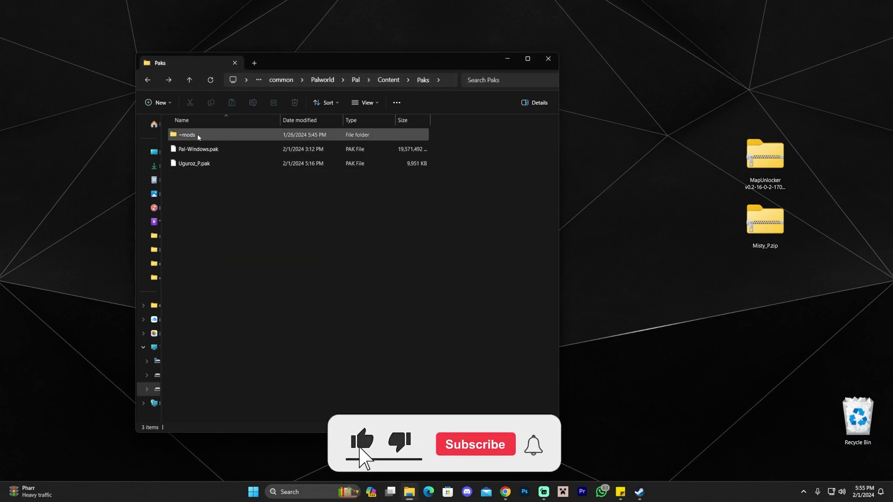
left_click(210, 135)
double_click(211, 135)
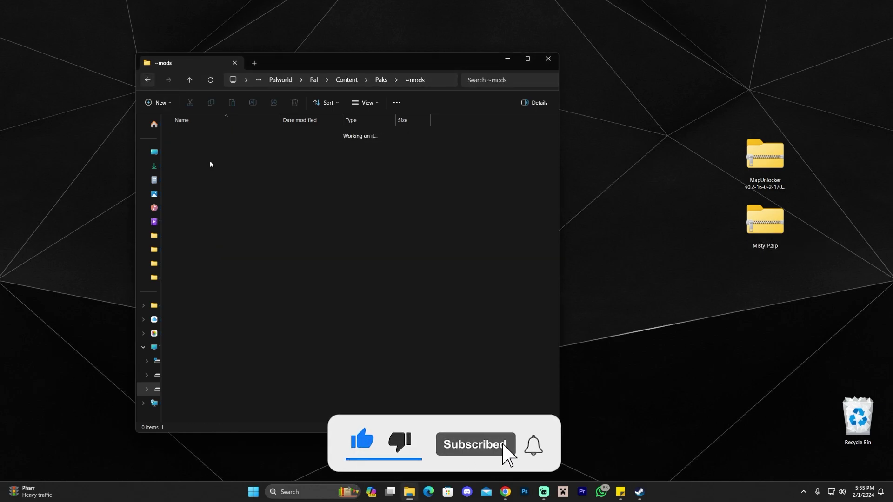
key("alt+Left")
Step: Restore Chrome full screen and go back to the mod description's install line
left_click(505, 492)
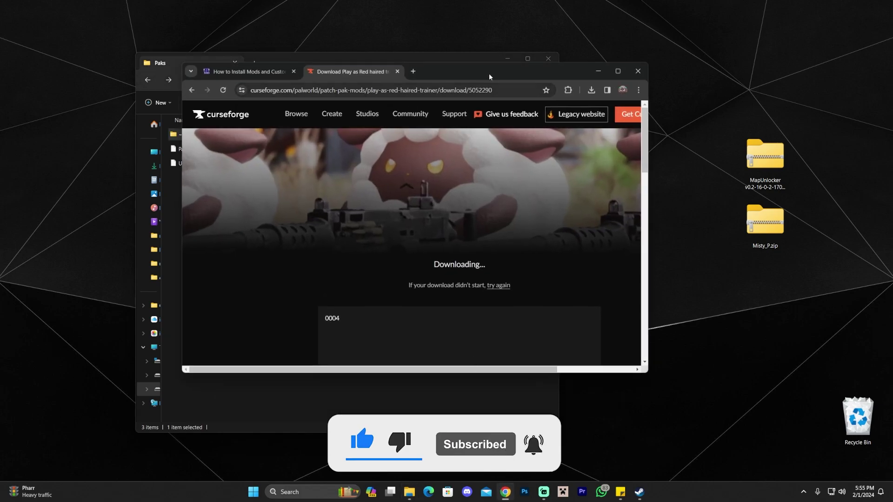
left_click(625, 60)
key("alt+Left")
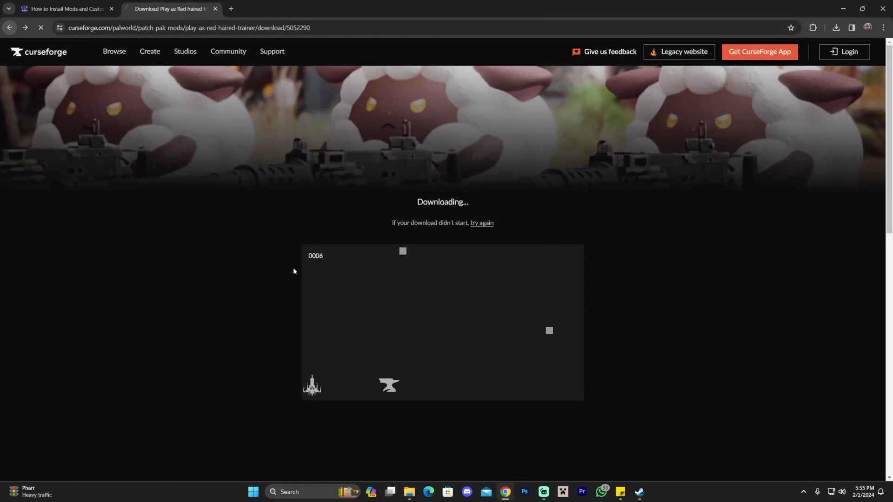
key("alt+Left")
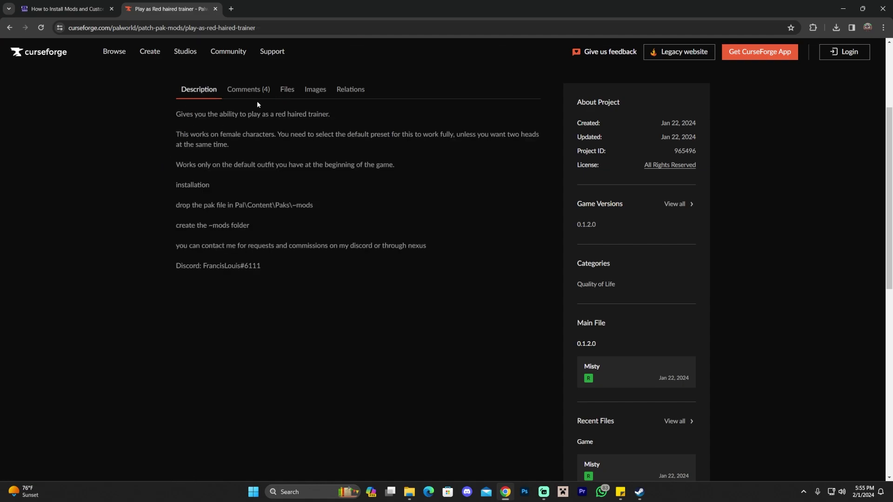
left_click_drag(177, 205, 290, 205)
left_click(303, 206)
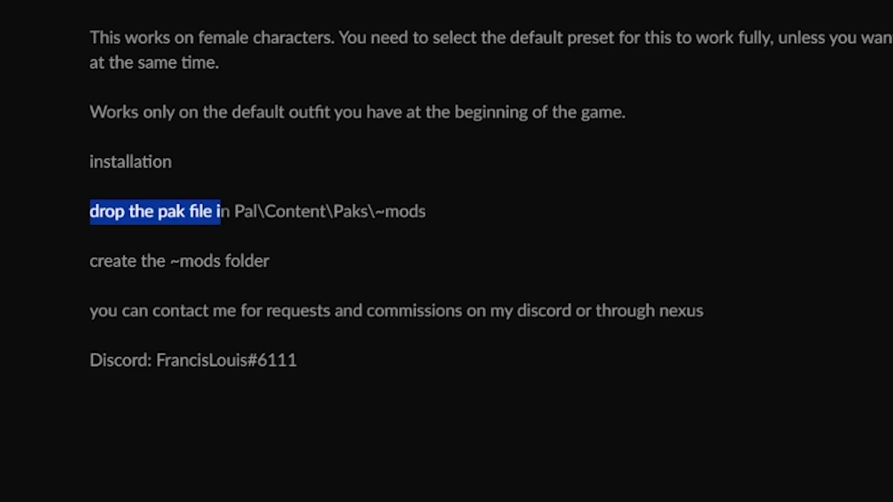
Step: Highlight the Content\Paks and ~mods parts of the install path, then hide the browser
left_click_drag(370, 211, 274, 212)
left_click(432, 216)
left_click_drag(433, 215, 372, 213)
left_click(158, 327)
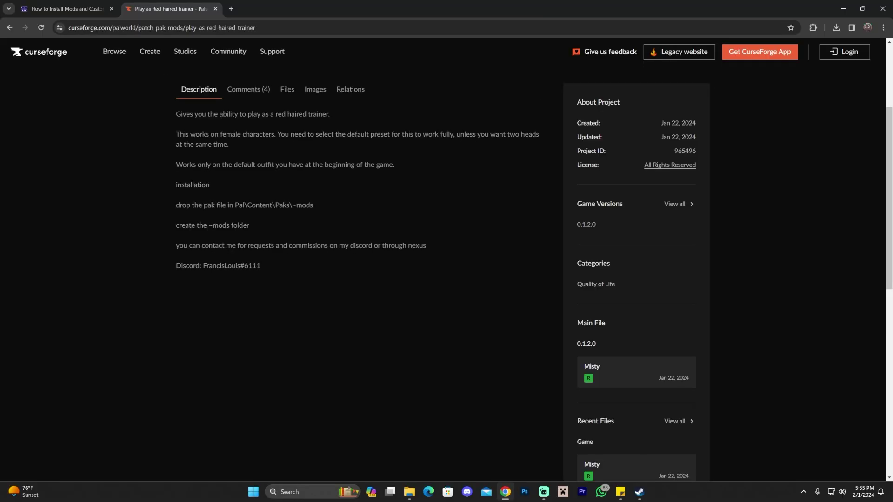
left_click_drag(316, 205, 292, 205)
left_click(213, 234)
left_click(842, 8)
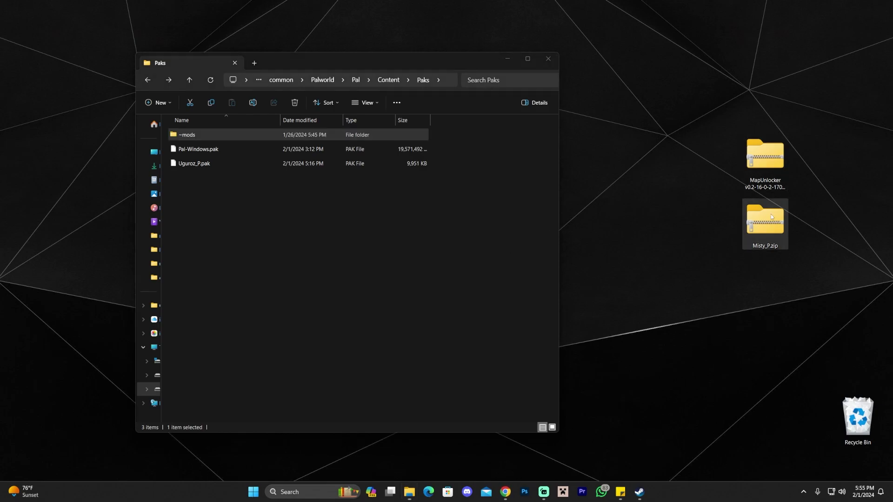
Step: Open Misty_P.zip, drag Misty_P.pak into the ~mods folder, then press PLAY for Palworld
double_click(766, 223)
left_click_drag(538, 85, 789, 75)
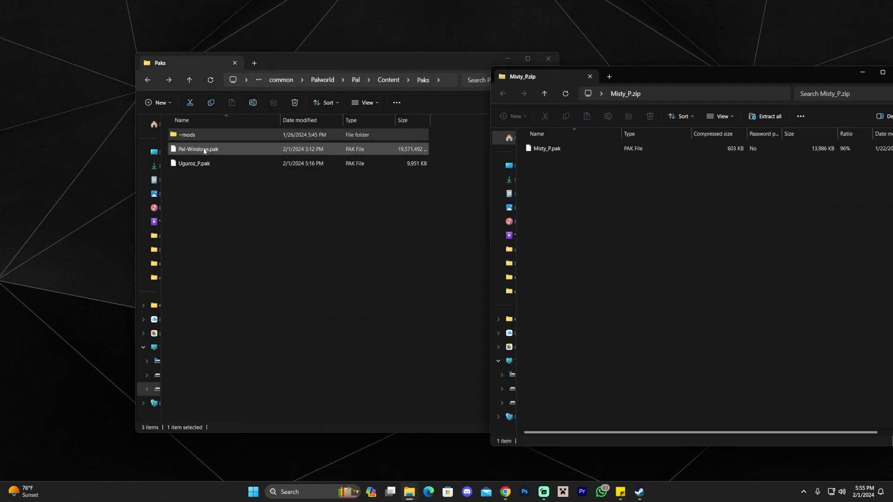
double_click(210, 135)
left_click_drag(303, 60, 205, 67)
left_click_drag(547, 148, 238, 192)
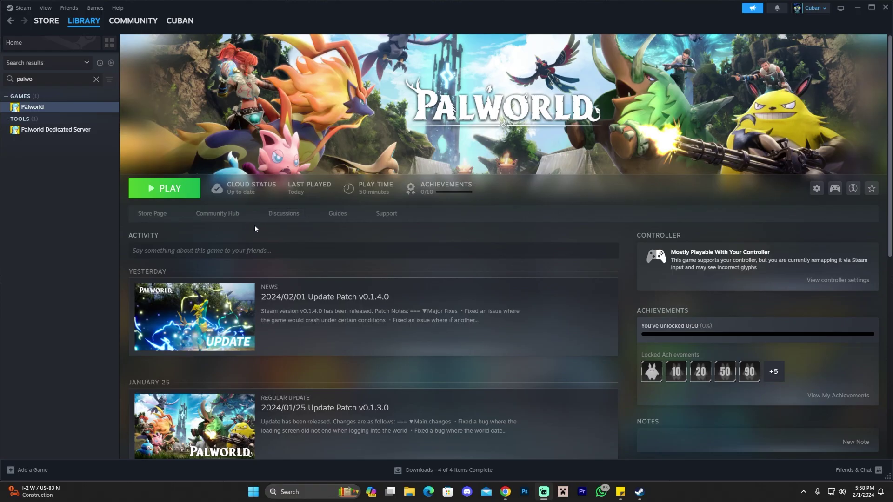
left_click(164, 188)
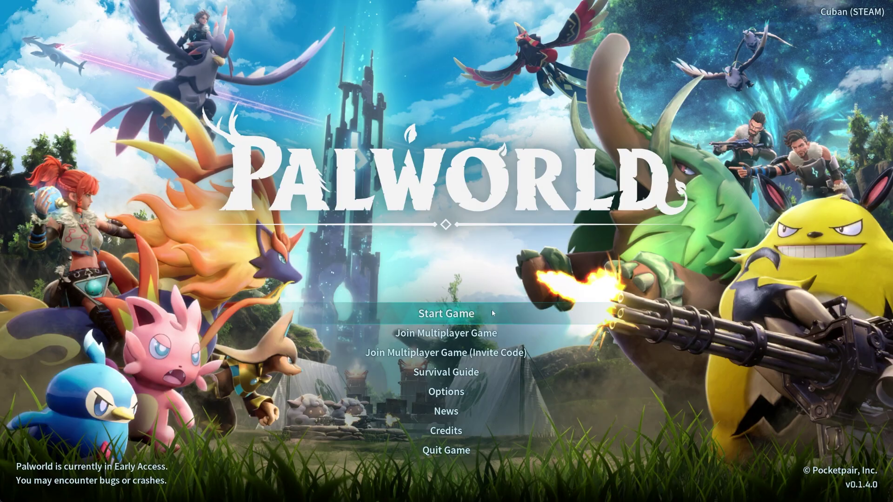
Step: Create the Palpagos Islands world with default settings and confirm starting it
left_click(492, 308)
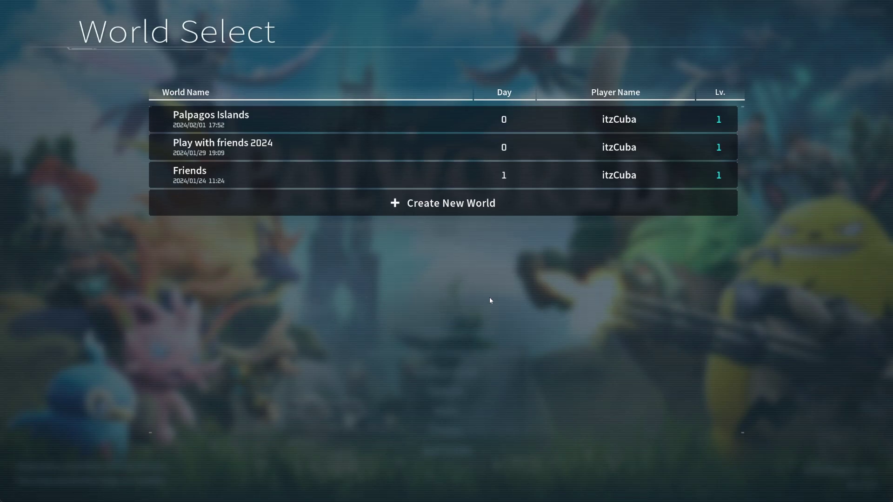
left_click(407, 207)
left_click(453, 297)
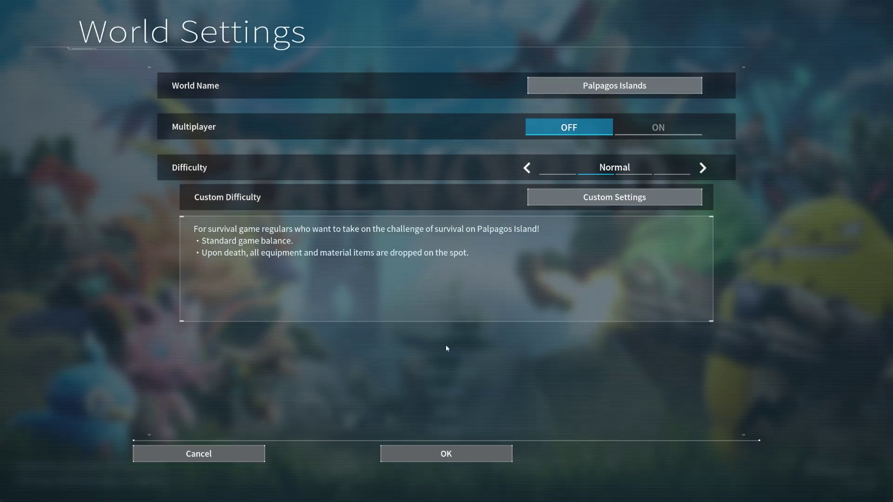
left_click(456, 449)
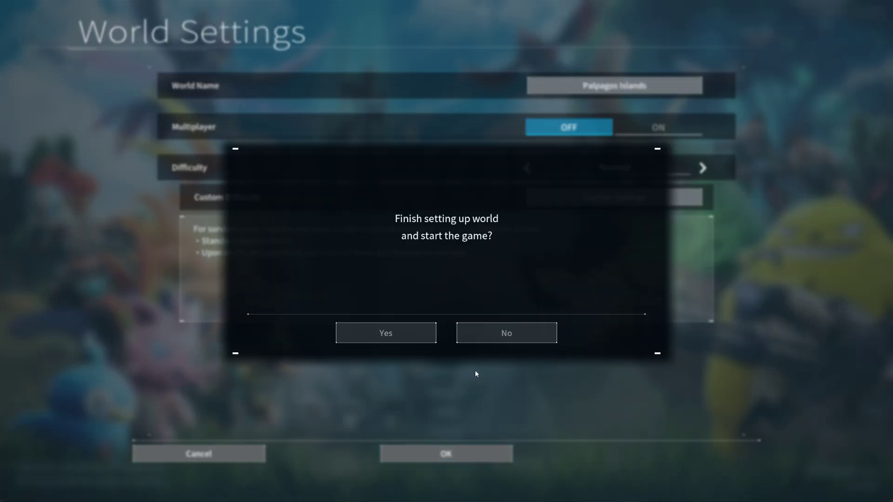
left_click(428, 334)
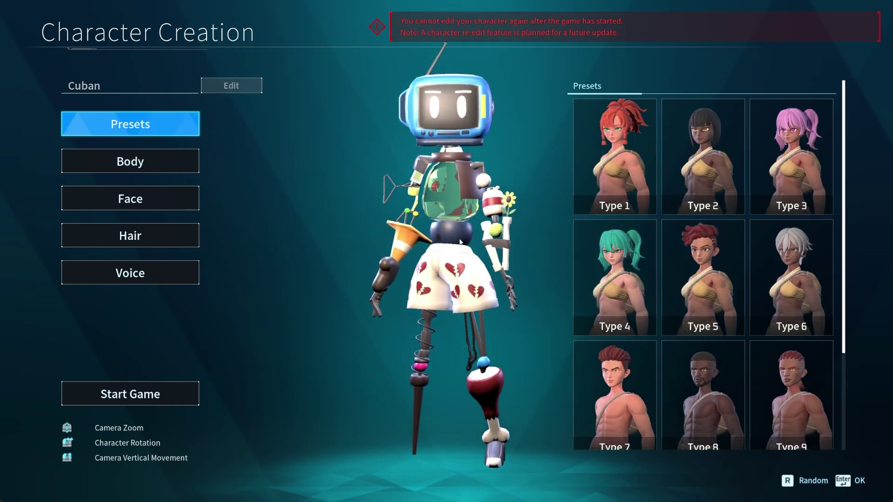
Step: Confirm character creation, then run through the stone arch to the eagle statue and face the camera
left_click(180, 390)
left_click(414, 331)
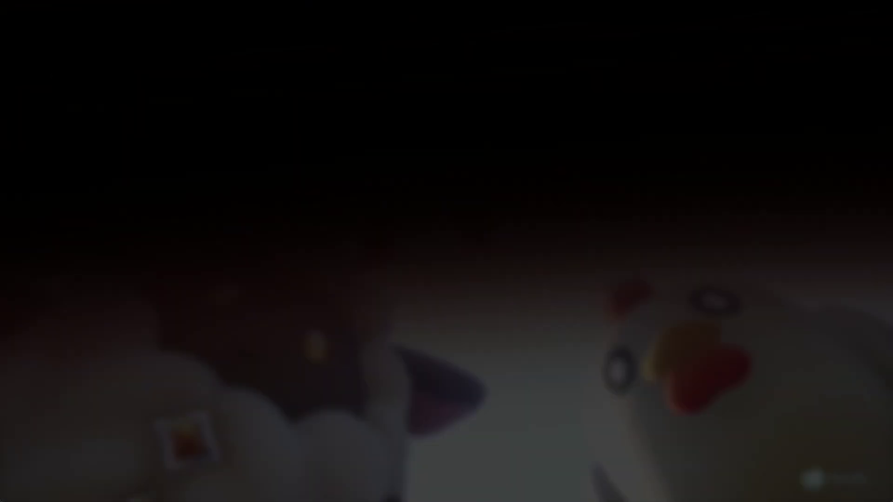
key("w")
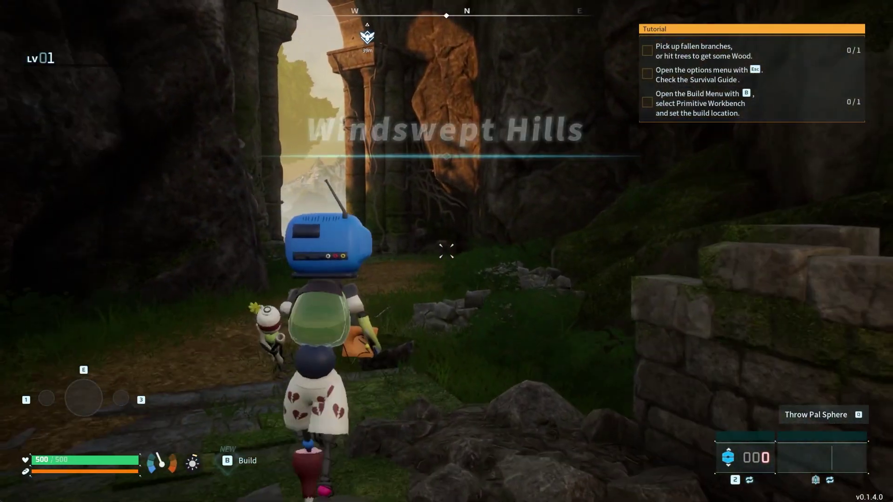
key("w")
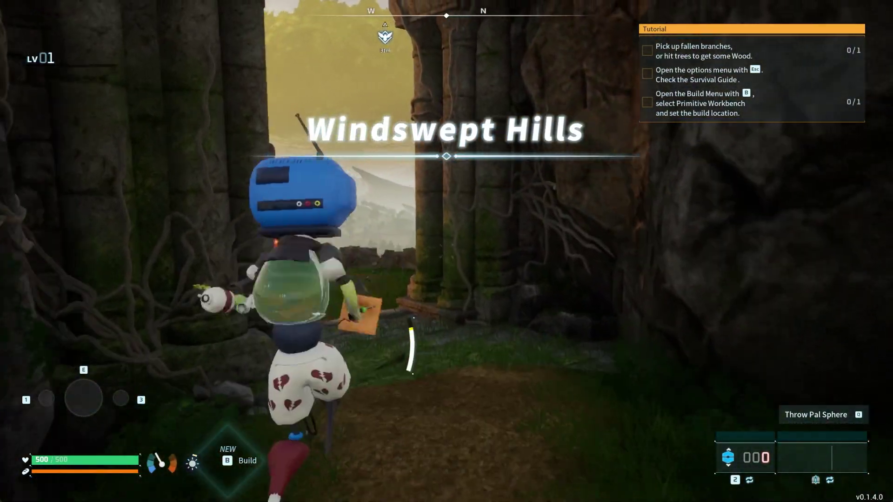
key("w")
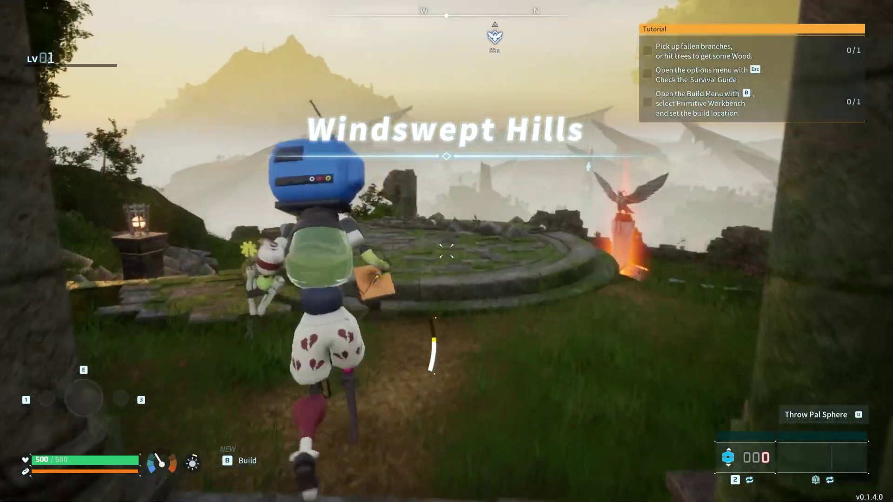
key("w")
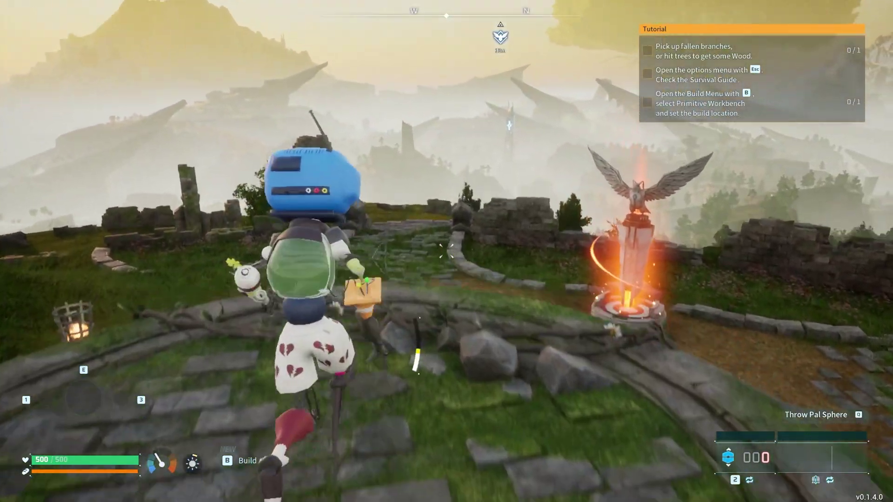
key("s")
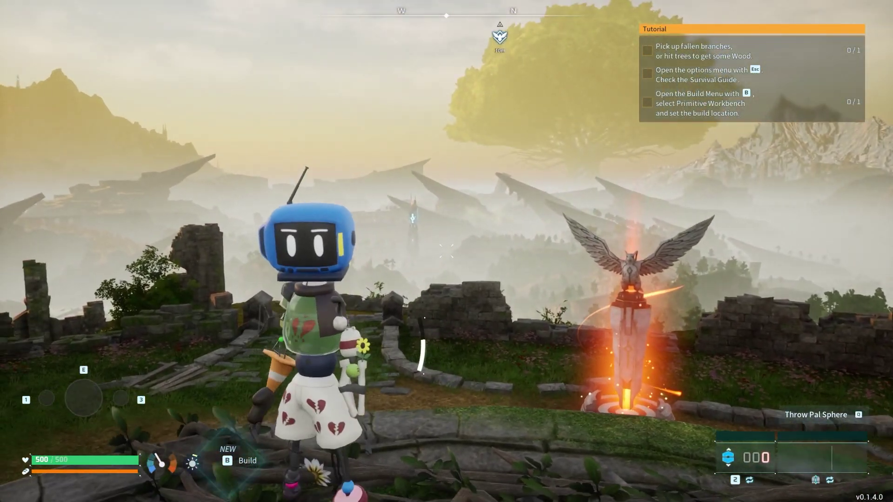